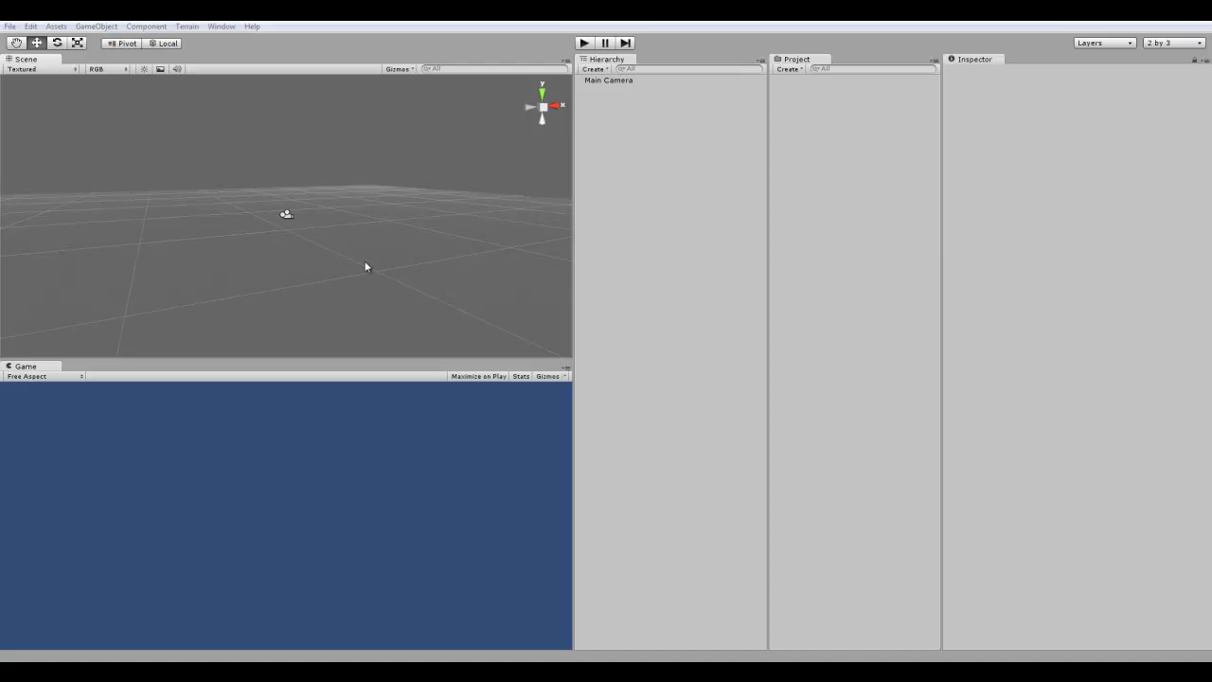
- Orbit the Scene view and select the Main Camera to show its properties
{"action": "left_click_drag", "start_coordinate": [368, 262], "coordinate": [573, 182], "text": "alt"}
{"action": "left_click", "coordinate": [293, 237]}
{"action": "left_click", "coordinate": [424, 274]}
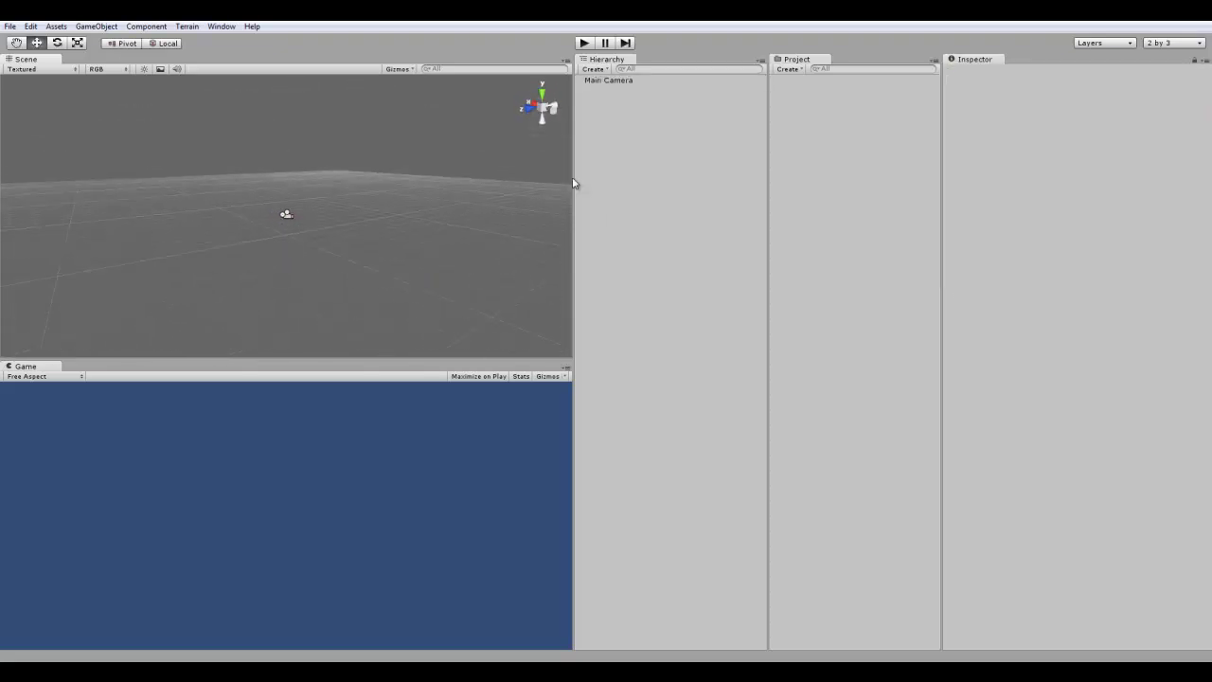
{"action": "left_click", "coordinate": [616, 81]}
{"action": "left_click", "coordinate": [387, 172]}
{"action": "left_click_drag", "start_coordinate": [387, 172], "coordinate": [411, 220], "text": "alt"}
- Orbit slightly around the Main Camera, then focus the Game view showing the empty blue background
{"action": "left_click", "coordinate": [286, 193]}
{"action": "left_click", "coordinate": [411, 219]}
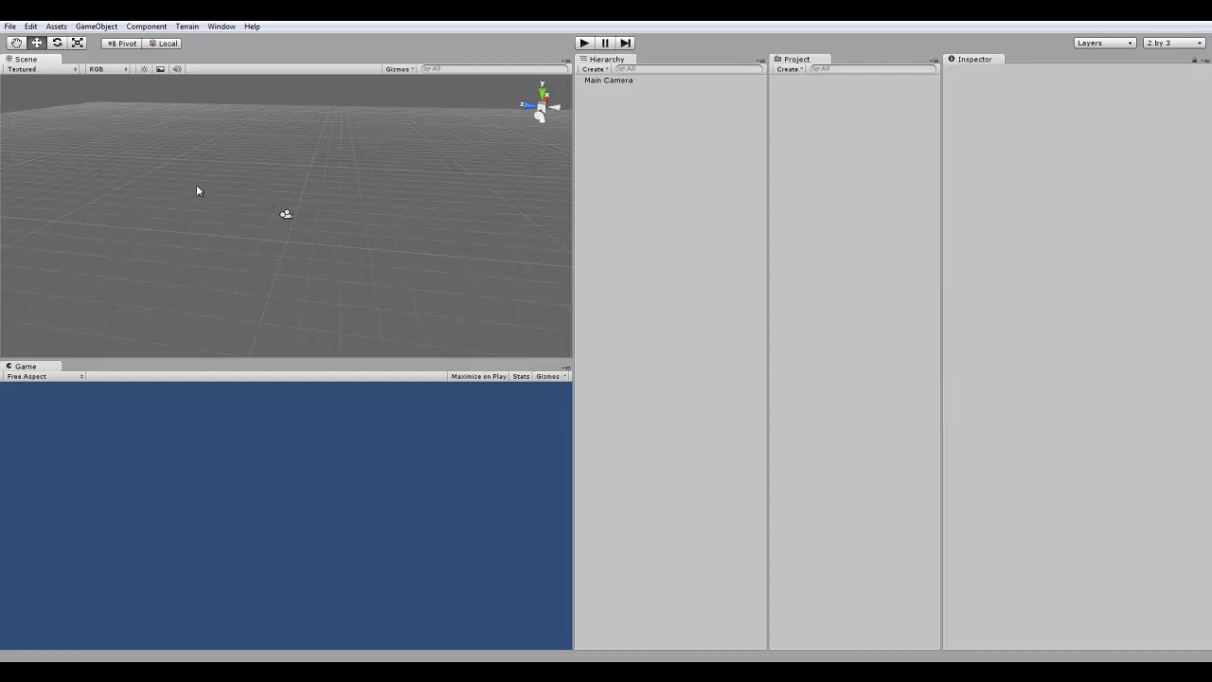
{"action": "left_click", "coordinate": [290, 219]}
{"action": "left_click_drag", "start_coordinate": [290, 218], "coordinate": [121, 233], "text": "alt"}
{"action": "left_click", "coordinate": [364, 157]}
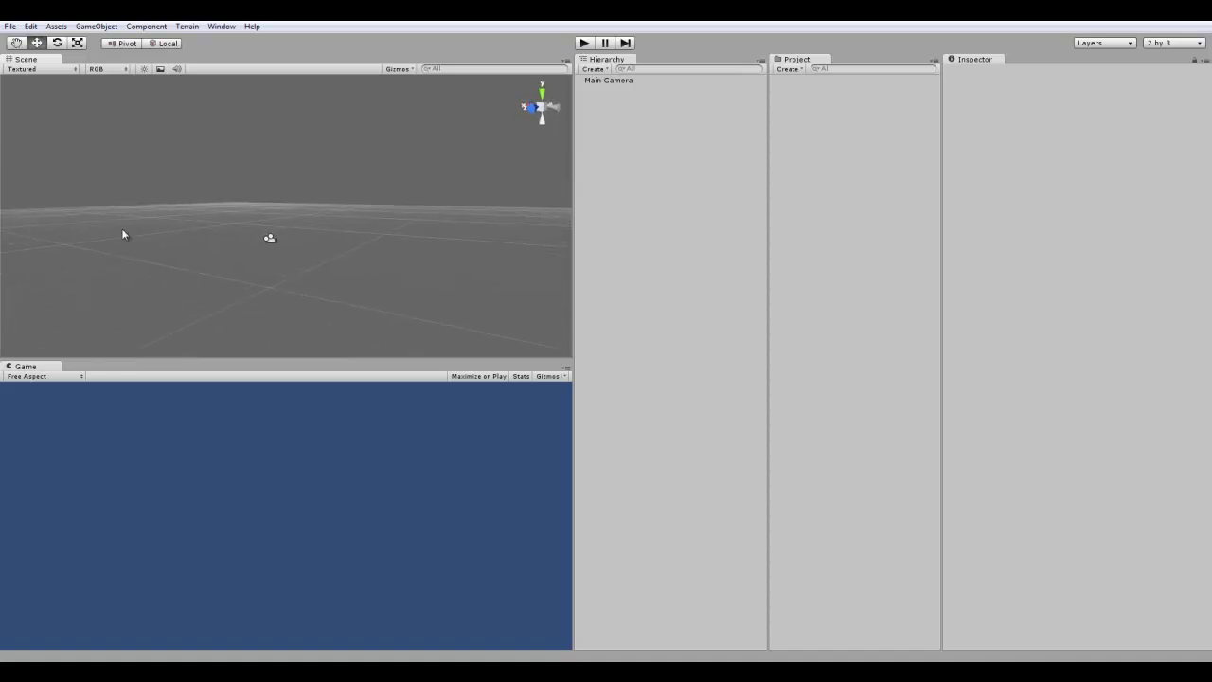
{"action": "left_click", "coordinate": [38, 368]}
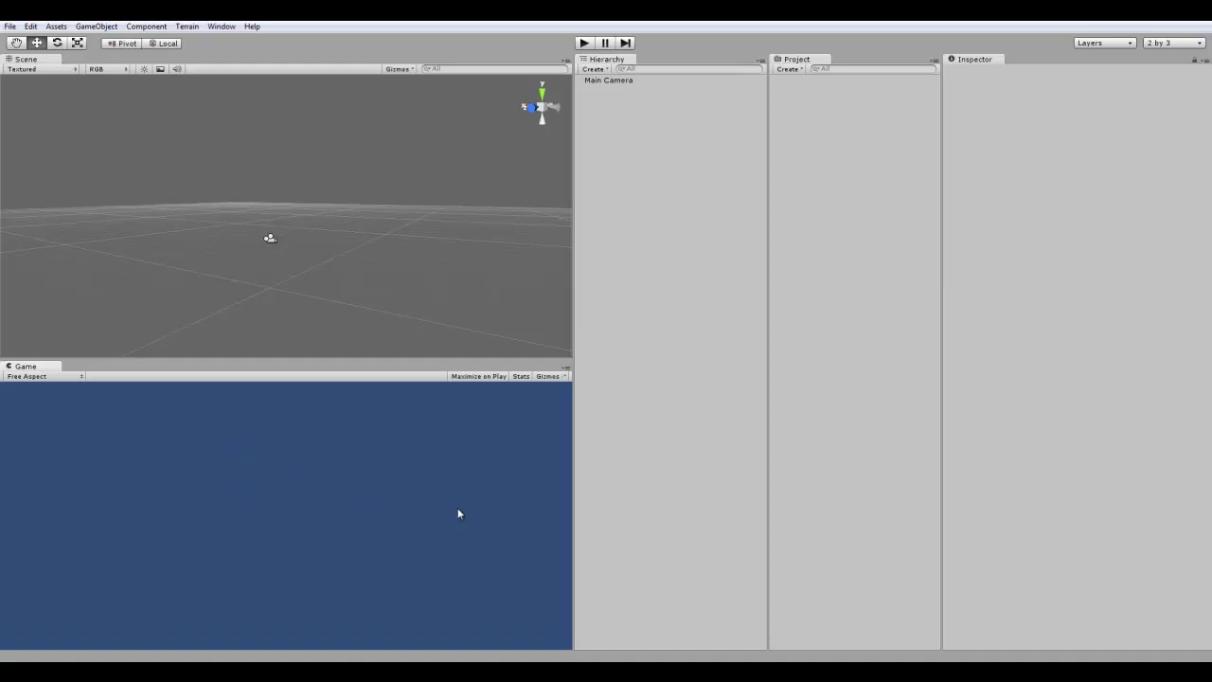
- Widen the Scene and Game views and frame the Main Camera in the scene
{"action": "left_click_drag", "start_coordinate": [574, 89], "coordinate": [647, 89]}
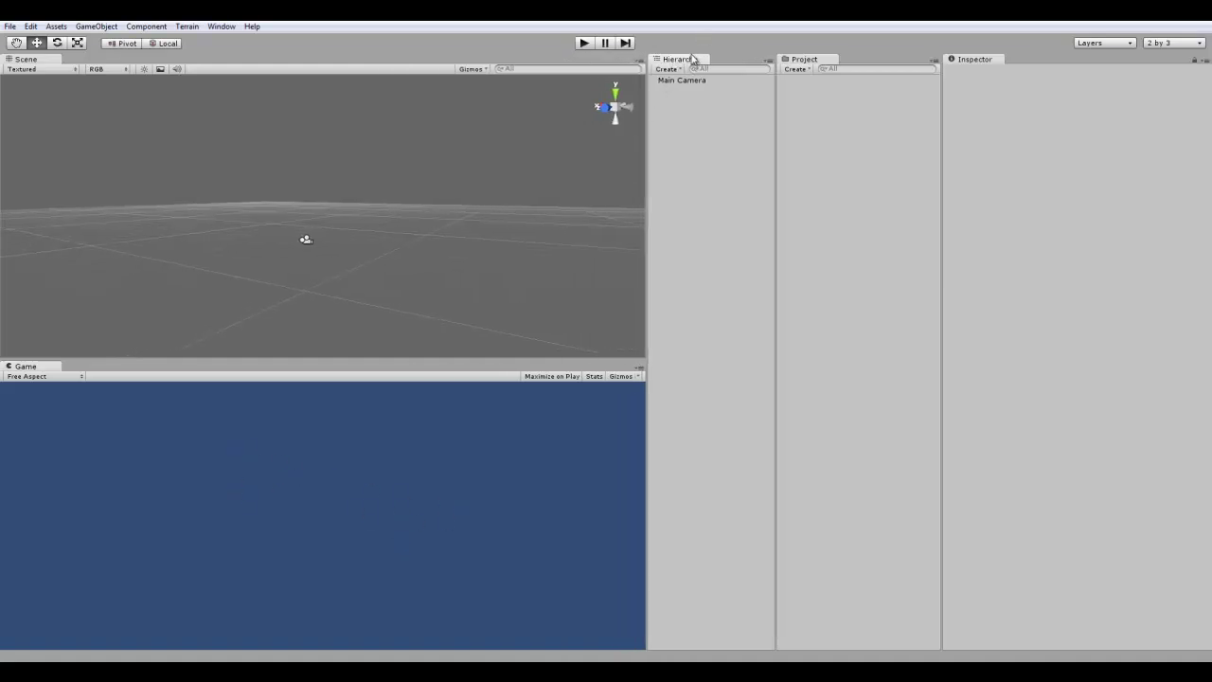
{"action": "double_click", "coordinate": [701, 81]}
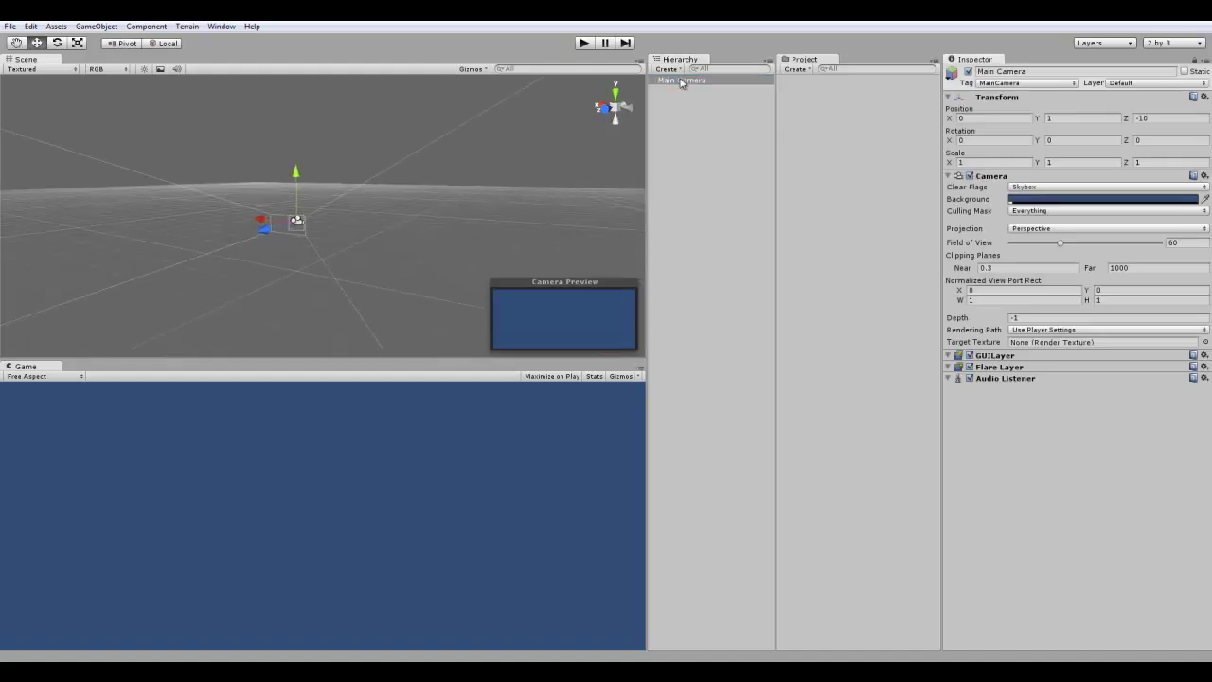
{"action": "left_click", "coordinate": [677, 267]}
{"action": "right_click_drag", "start_coordinate": [532, 252], "coordinate": [500, 255]}
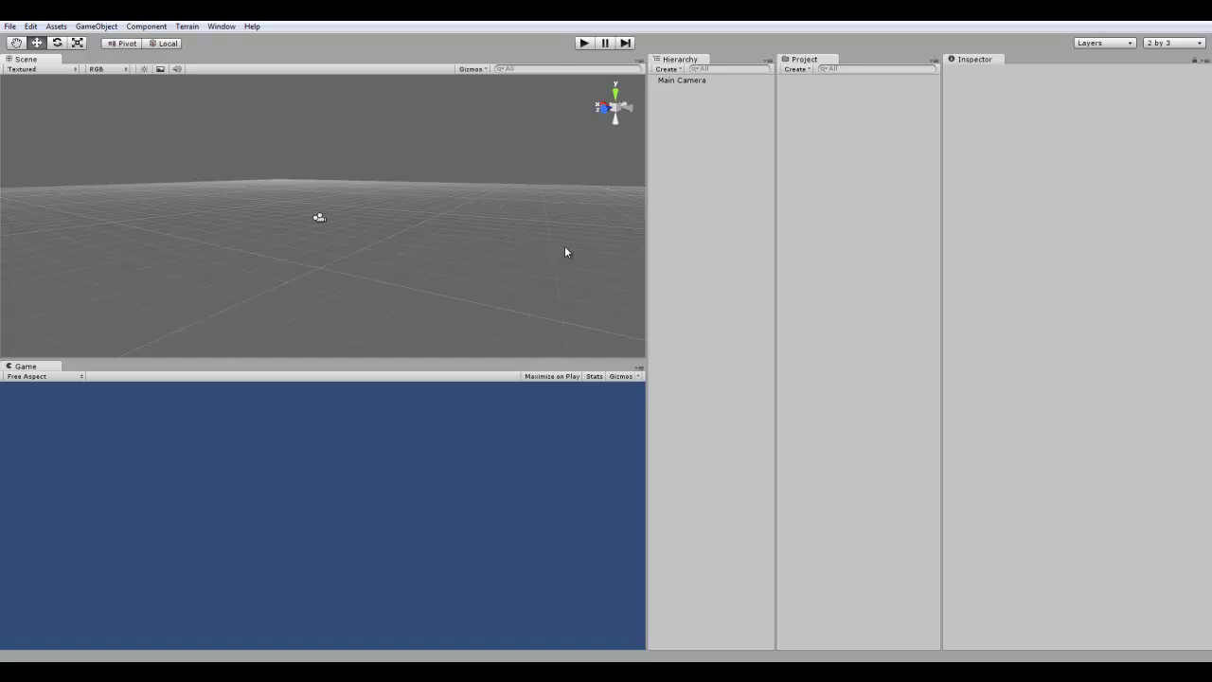
{"action": "left_click", "coordinate": [689, 81]}
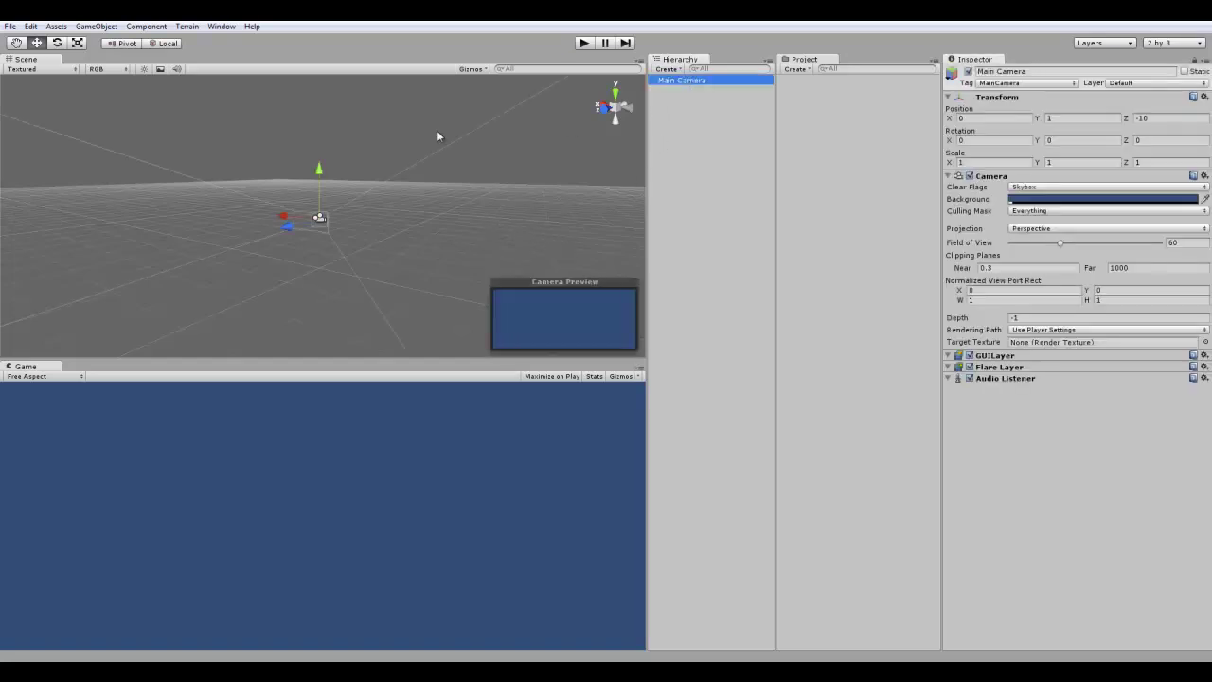
{"action": "left_click", "coordinate": [695, 120]}
{"action": "left_click", "coordinate": [717, 83]}
{"action": "left_click", "coordinate": [371, 185]}
- Create two empty GameObjects named Lights and Enemies
{"action": "left_click", "coordinate": [95, 25]}
{"action": "left_click", "coordinate": [121, 41]}
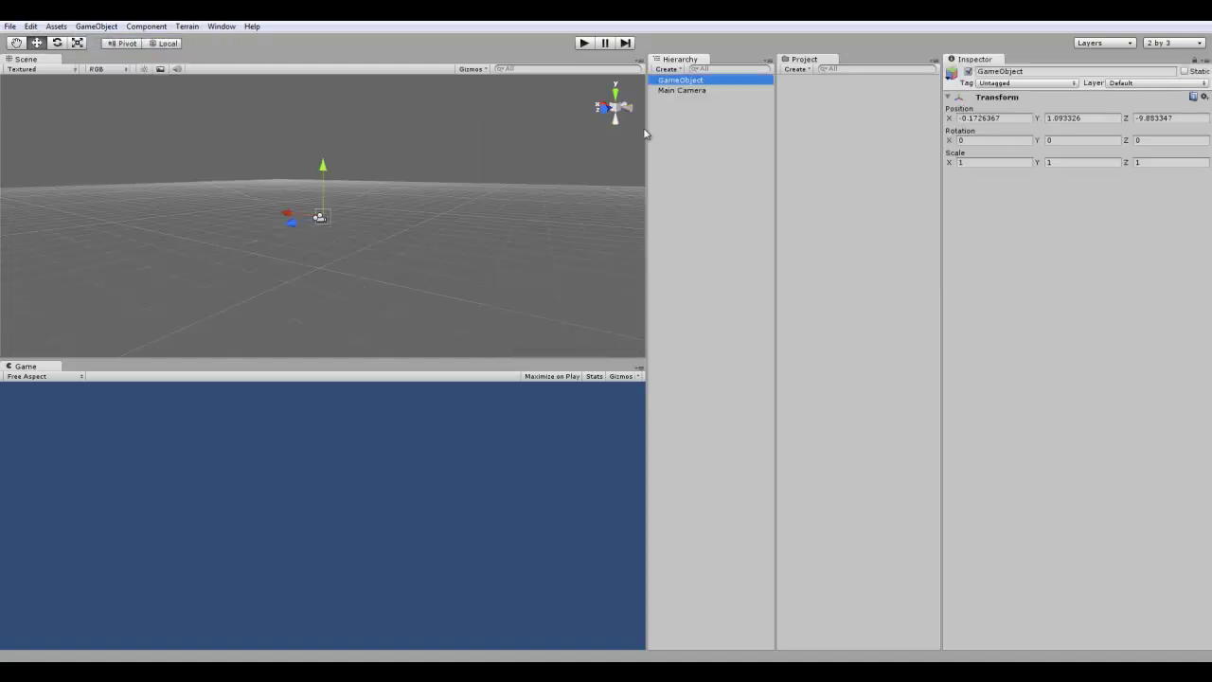
{"action": "left_click", "coordinate": [1037, 72]}
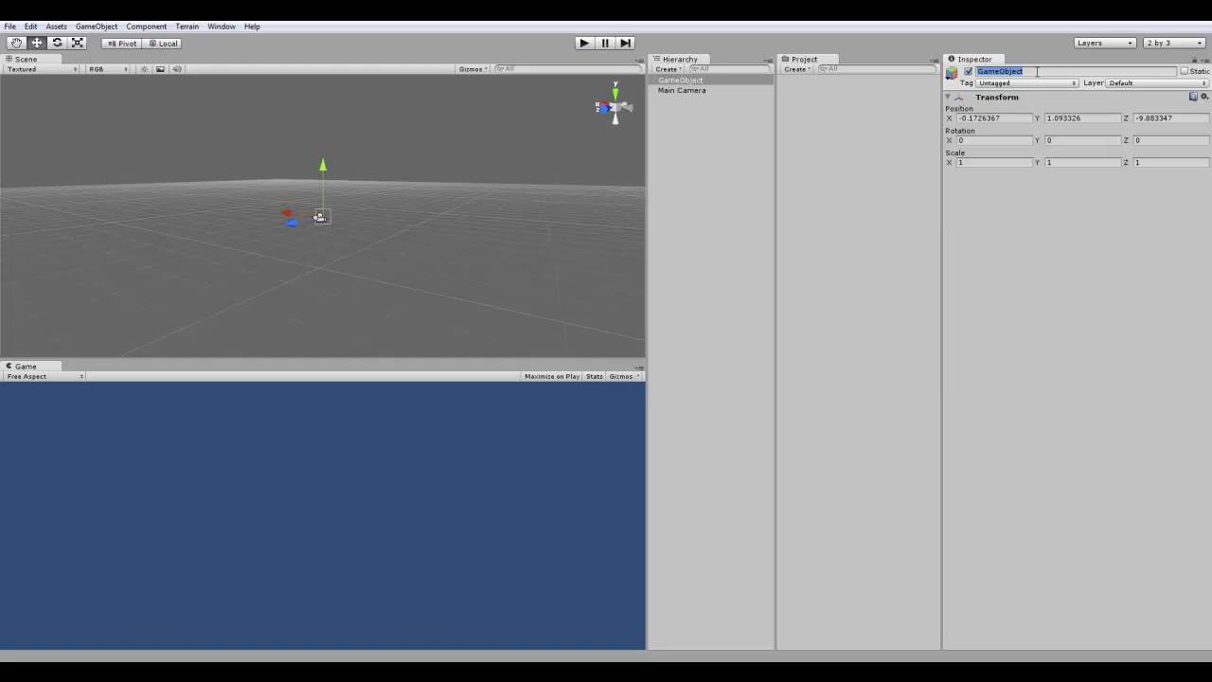
{"action": "type", "text": "Lights"}
{"action": "key", "text": "Return"}
{"action": "left_click", "coordinate": [96, 25]}
{"action": "left_click", "coordinate": [121, 41]}
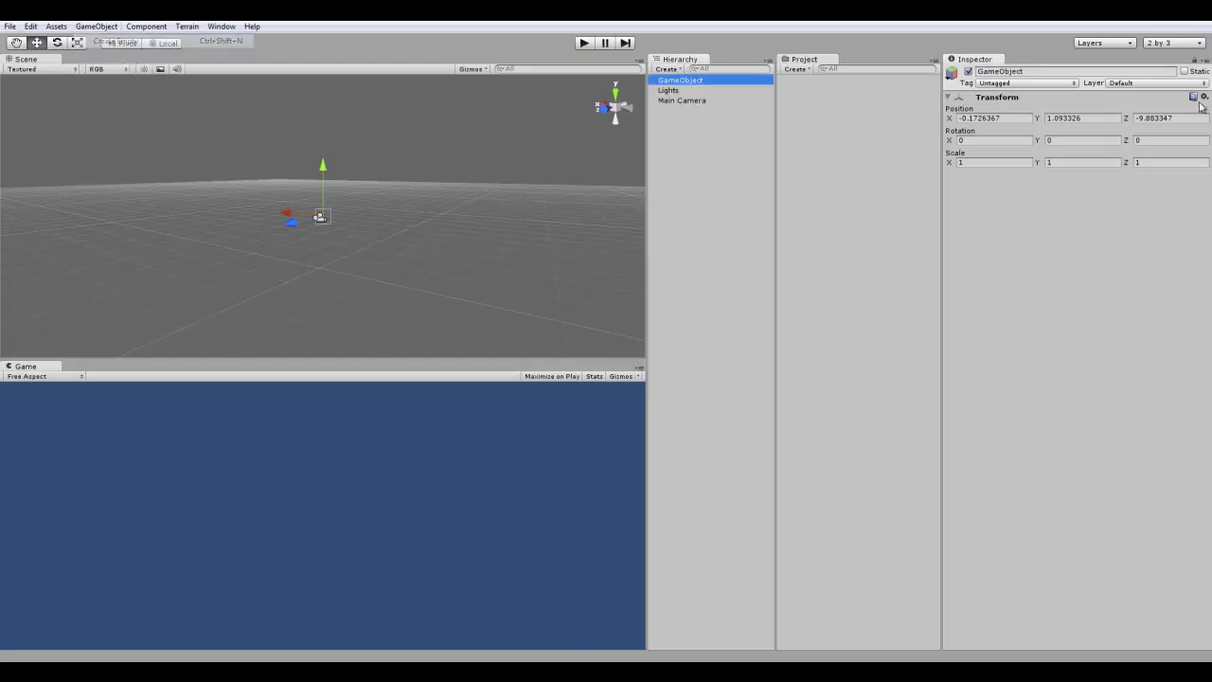
{"action": "left_click", "coordinate": [1023, 76]}
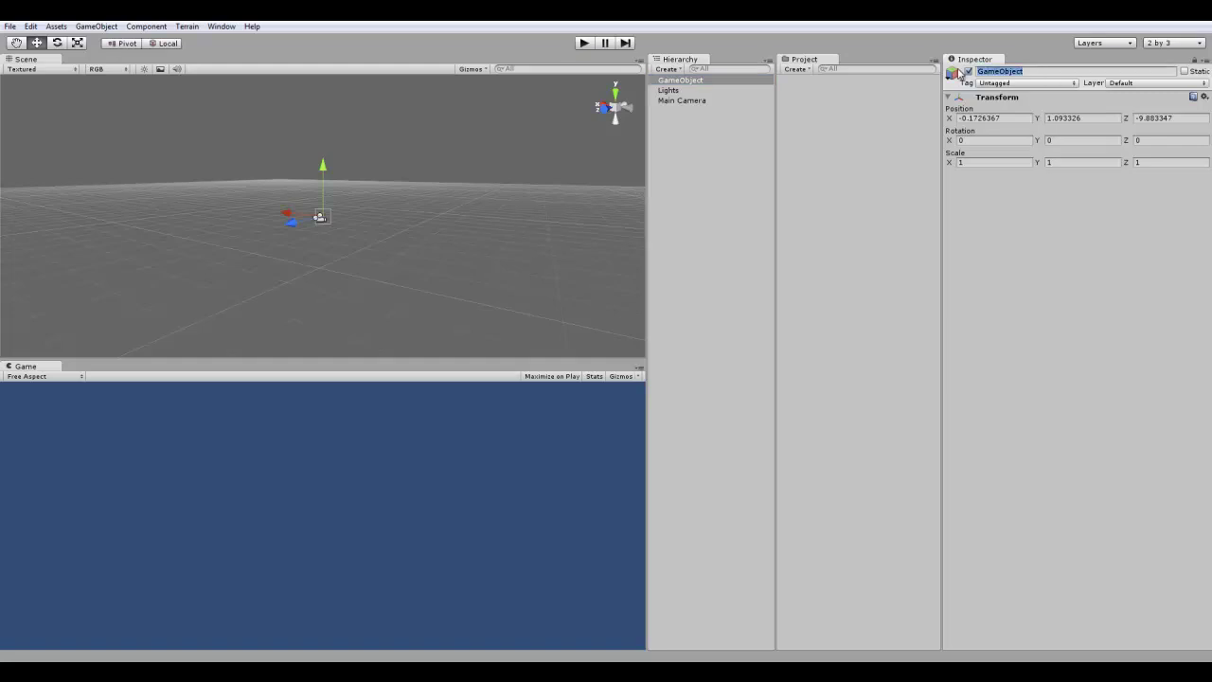
{"action": "type", "text": "Enemies"}
{"action": "key", "text": "Return"}
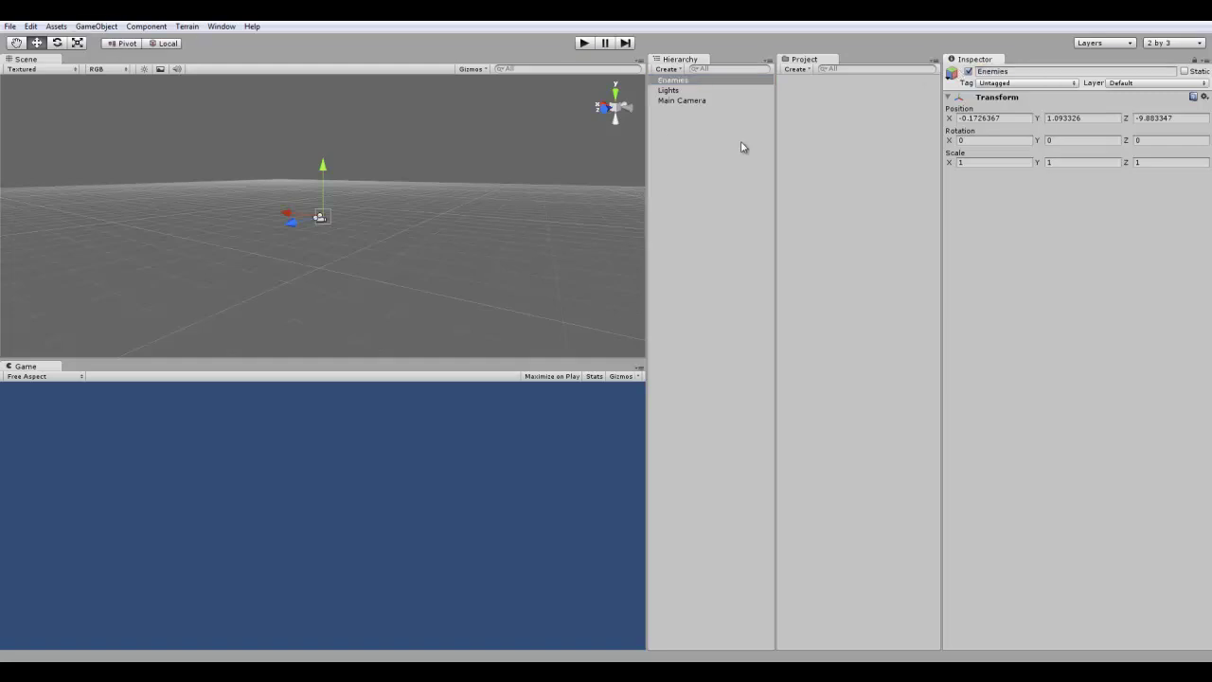
- Undo the Lights and Enemies objects so only the Main Camera remains
{"action": "left_click", "coordinate": [680, 90]}
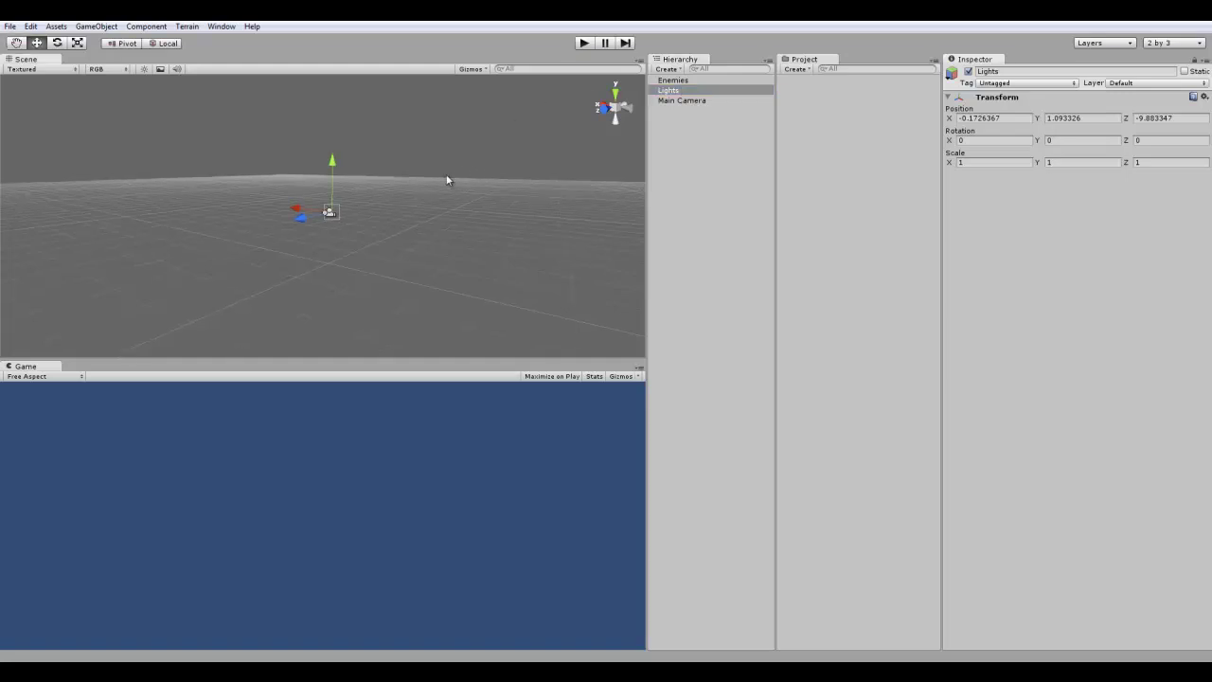
{"action": "left_click", "coordinate": [704, 114]}
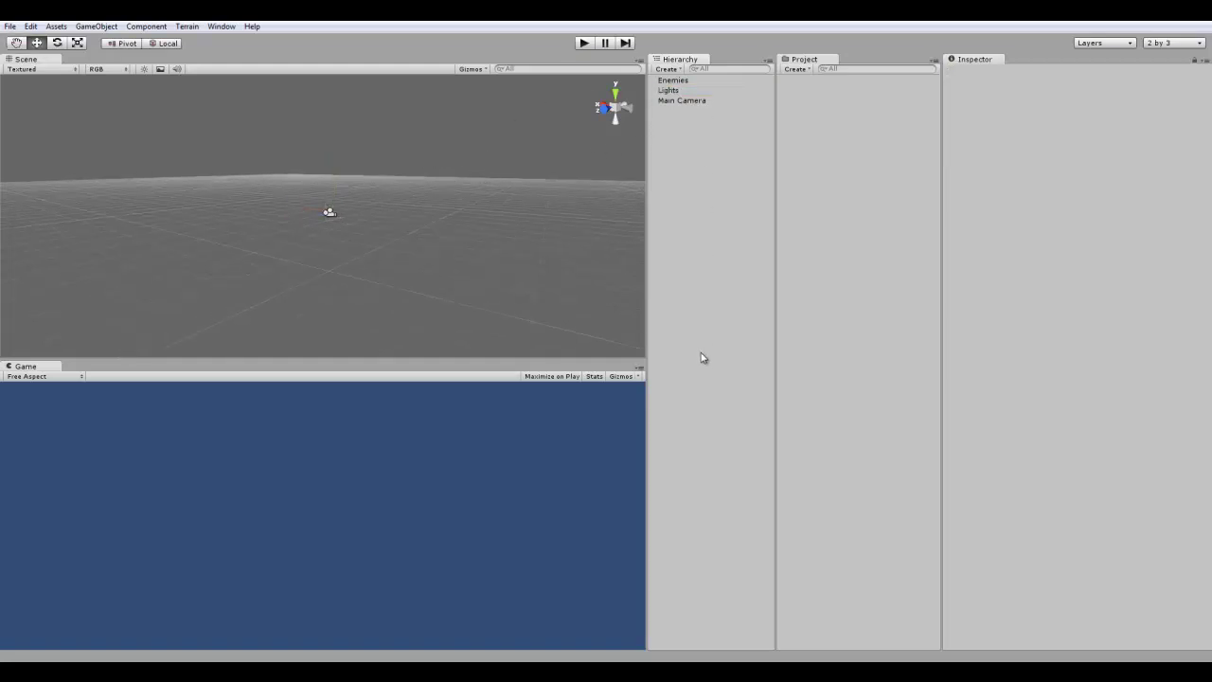
{"action": "left_click", "coordinate": [714, 81]}
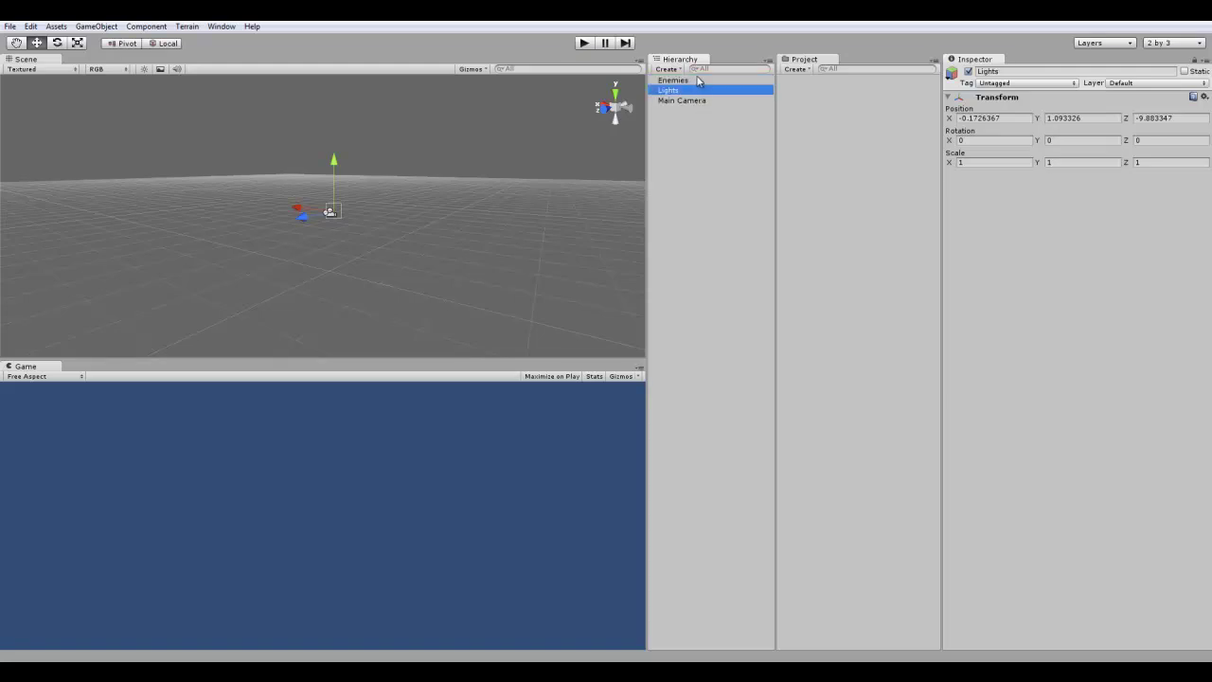
{"action": "left_click", "coordinate": [699, 100]}
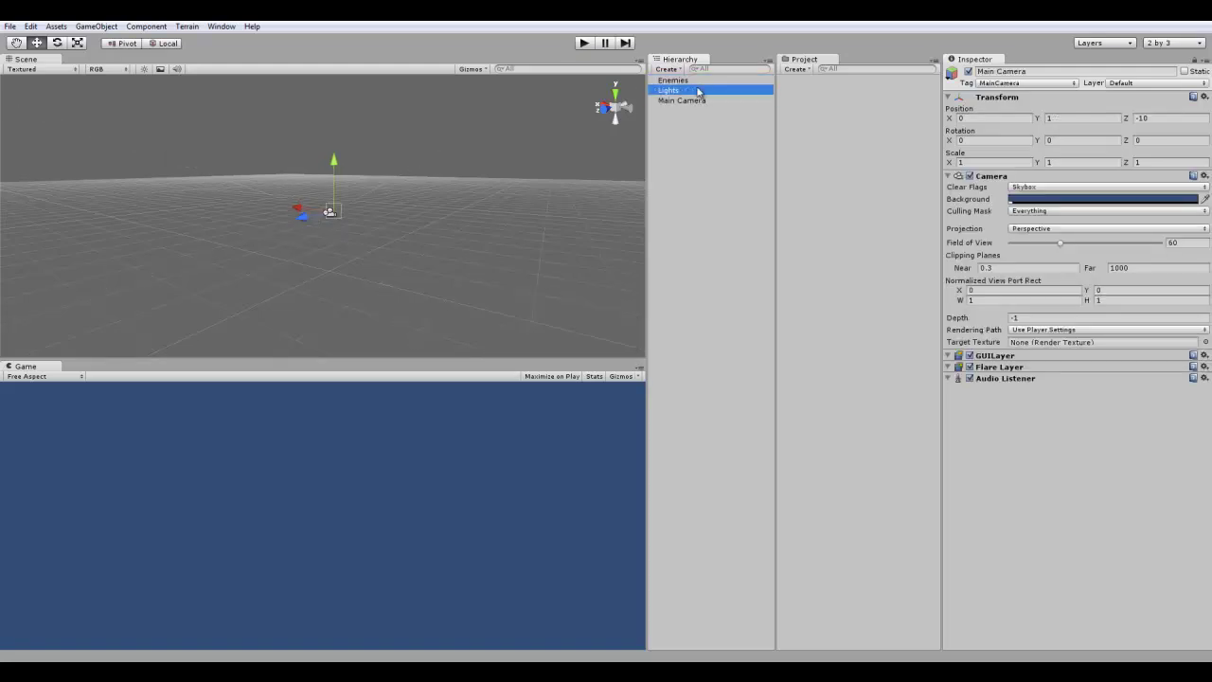
{"action": "key", "text": "ctrl+z"}
{"action": "key", "text": "ctrl+z"}
{"action": "left_click_drag", "start_coordinate": [417, 166], "coordinate": [427, 195], "text": "alt"}
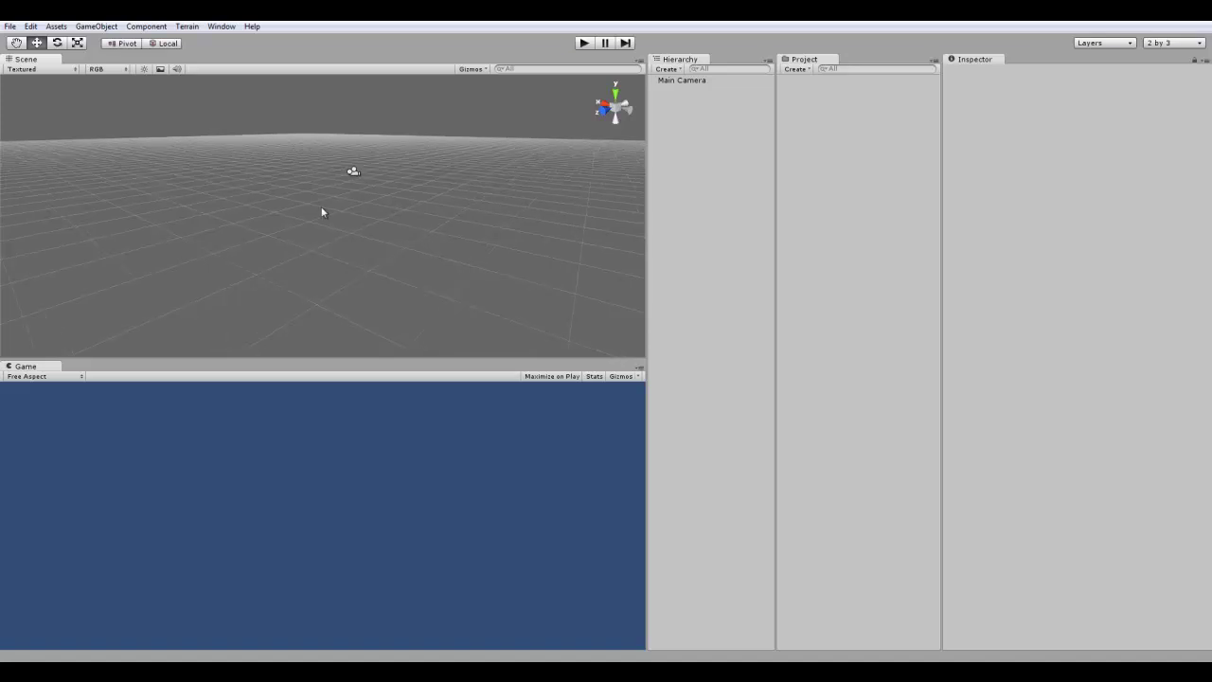
- Orbit the Scene view around the grid and camera from several angles, checking the gizmo's view options
{"action": "right_click_drag", "start_coordinate": [325, 211], "coordinate": [357, 153]}
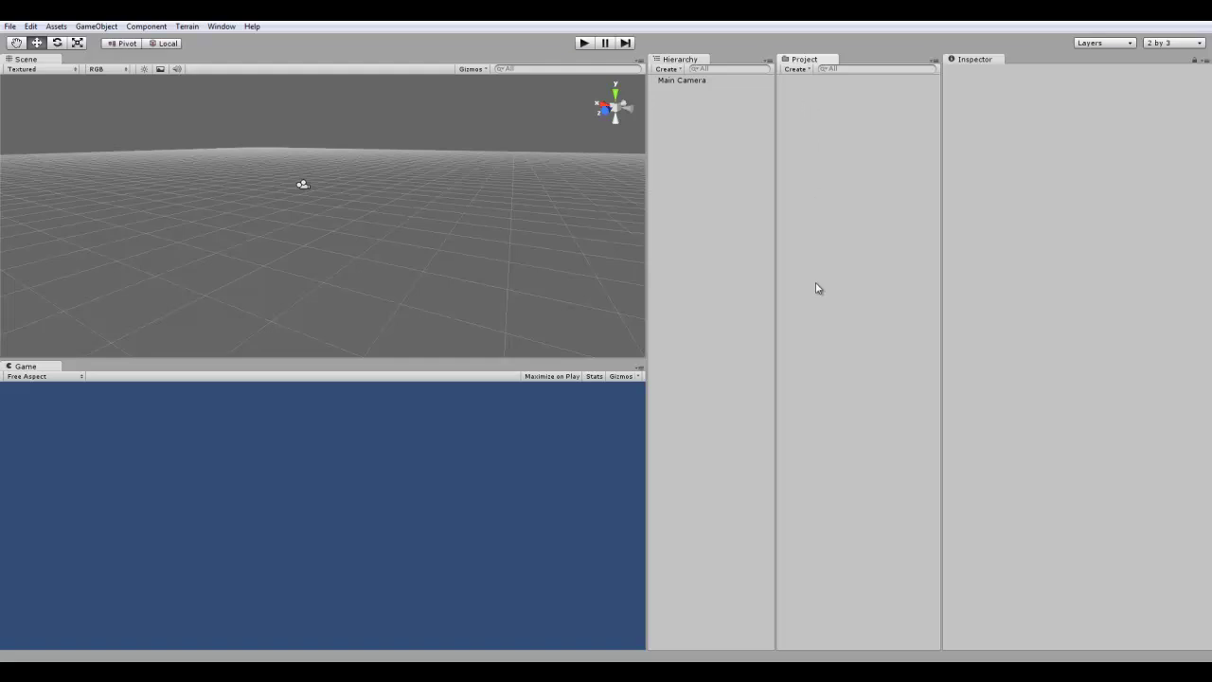
{"action": "left_click_drag", "start_coordinate": [397, 265], "coordinate": [364, 216], "text": "alt"}
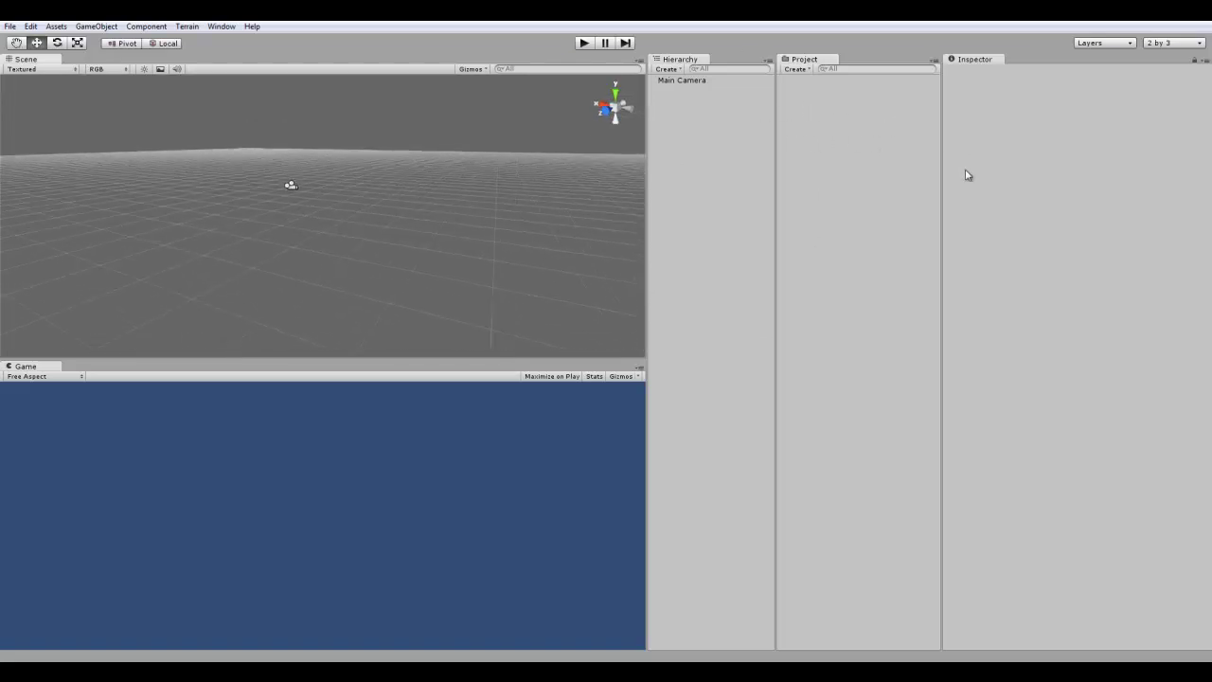
{"action": "right_click", "coordinate": [623, 103]}
{"action": "left_click_drag", "start_coordinate": [305, 228], "coordinate": [491, 241], "text": "alt"}
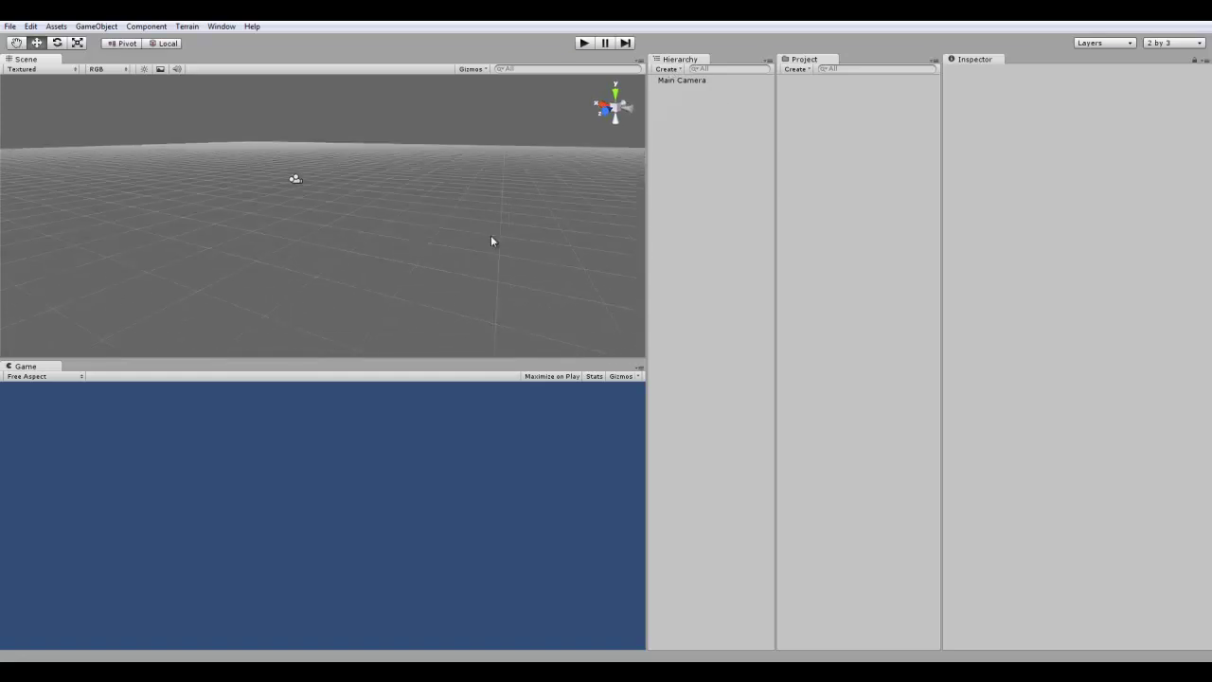
{"action": "left_click", "coordinate": [828, 115]}
- Select the Main Camera and orbit the Scene view to a new angle
{"action": "left_click", "coordinate": [292, 181]}
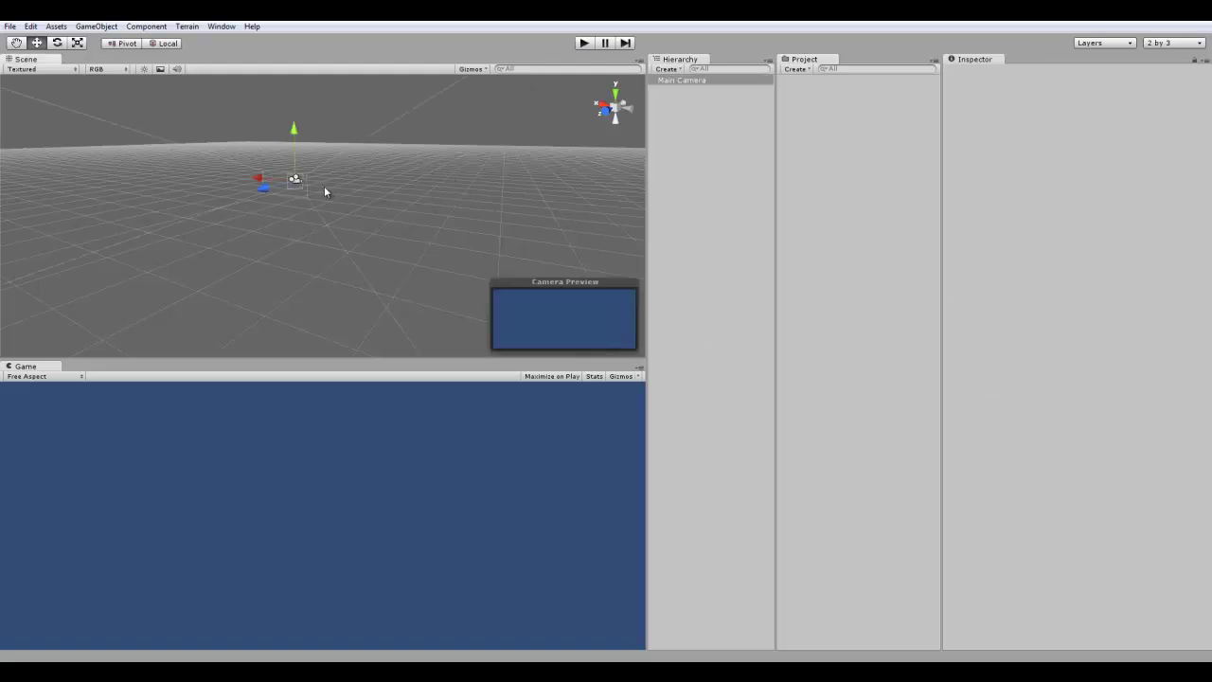
{"action": "left_click", "coordinate": [428, 192]}
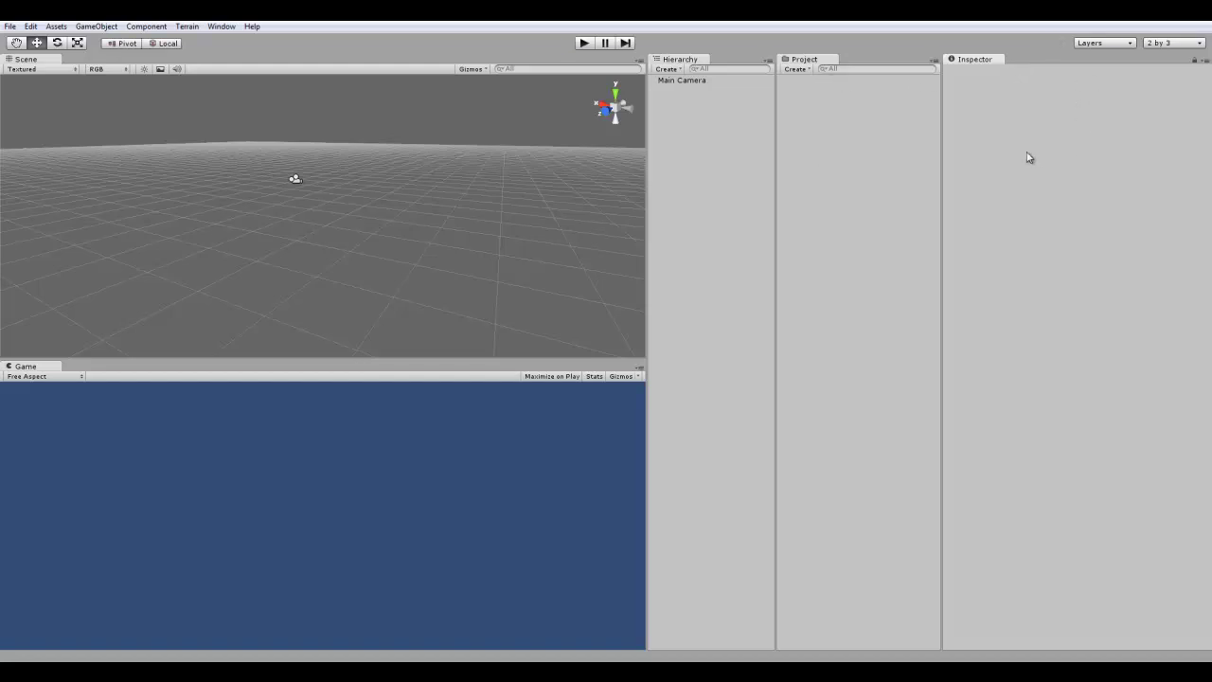
{"action": "scroll", "coordinate": [322, 196], "scroll_direction": "down", "scroll_amount": 2}
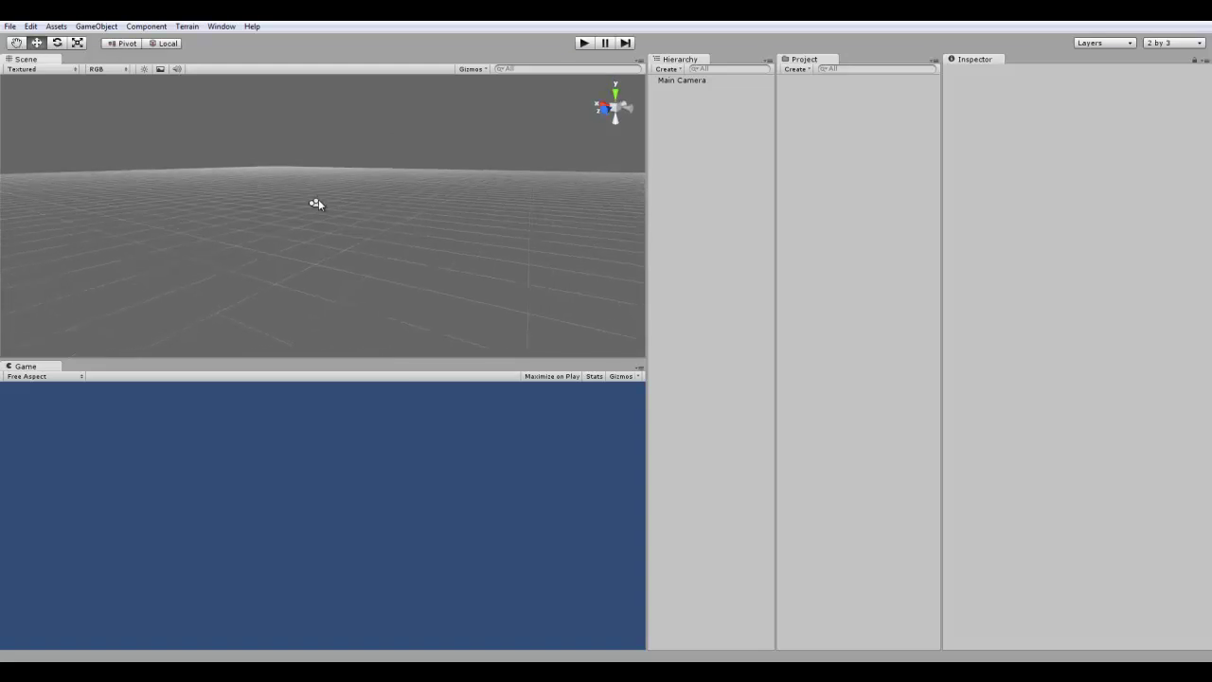
{"action": "left_click", "coordinate": [318, 198]}
{"action": "left_click_drag", "start_coordinate": [397, 195], "coordinate": [438, 154], "text": "alt"}
- Widen the Main Camera's Field of View, then undo it back to 60
{"action": "left_click", "coordinate": [453, 187]}
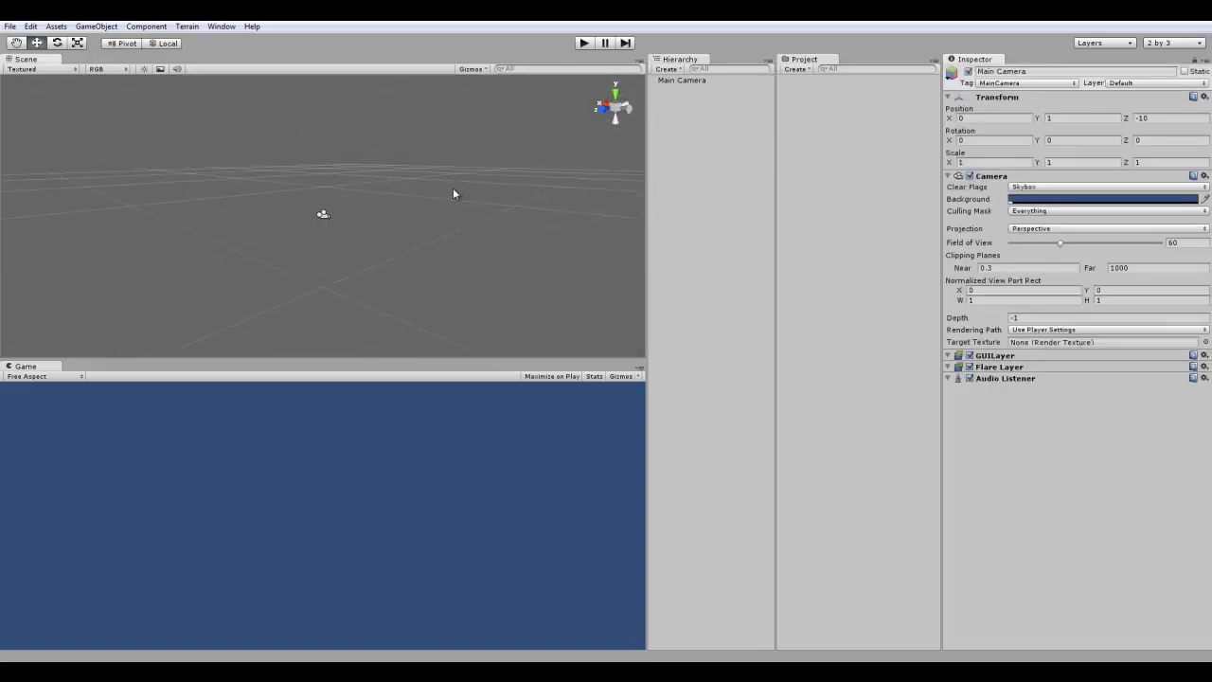
{"action": "left_click", "coordinate": [693, 81]}
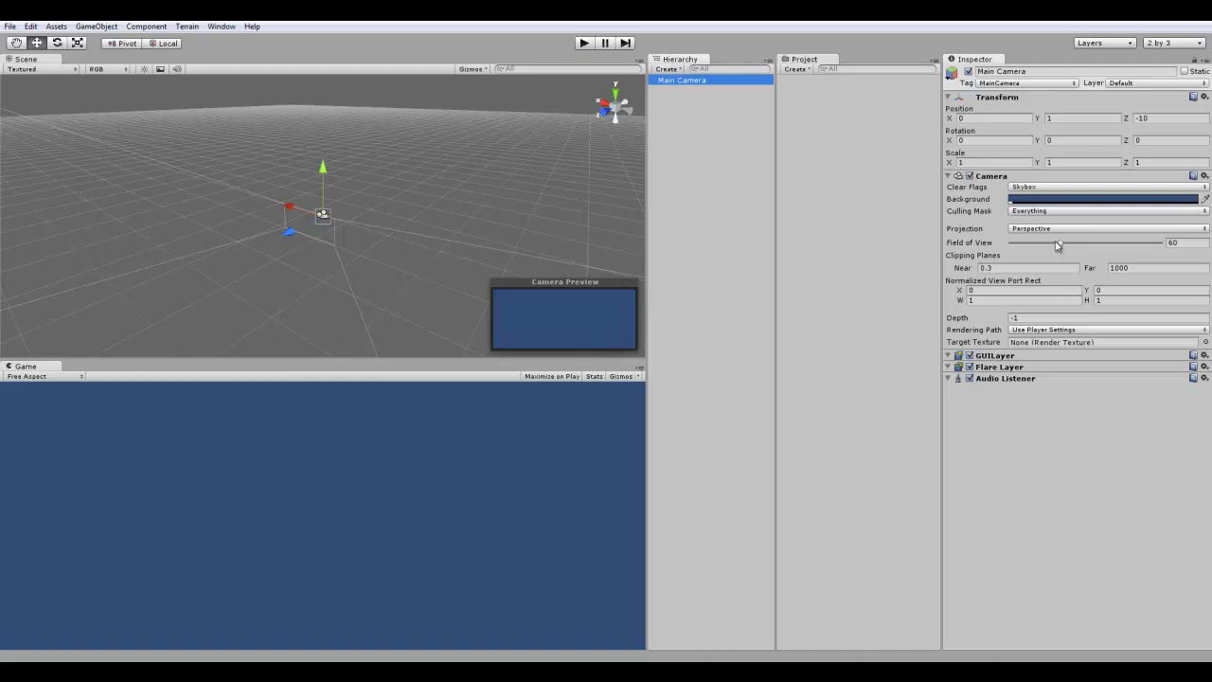
{"action": "left_click_drag", "start_coordinate": [1064, 246], "coordinate": [1138, 246]}
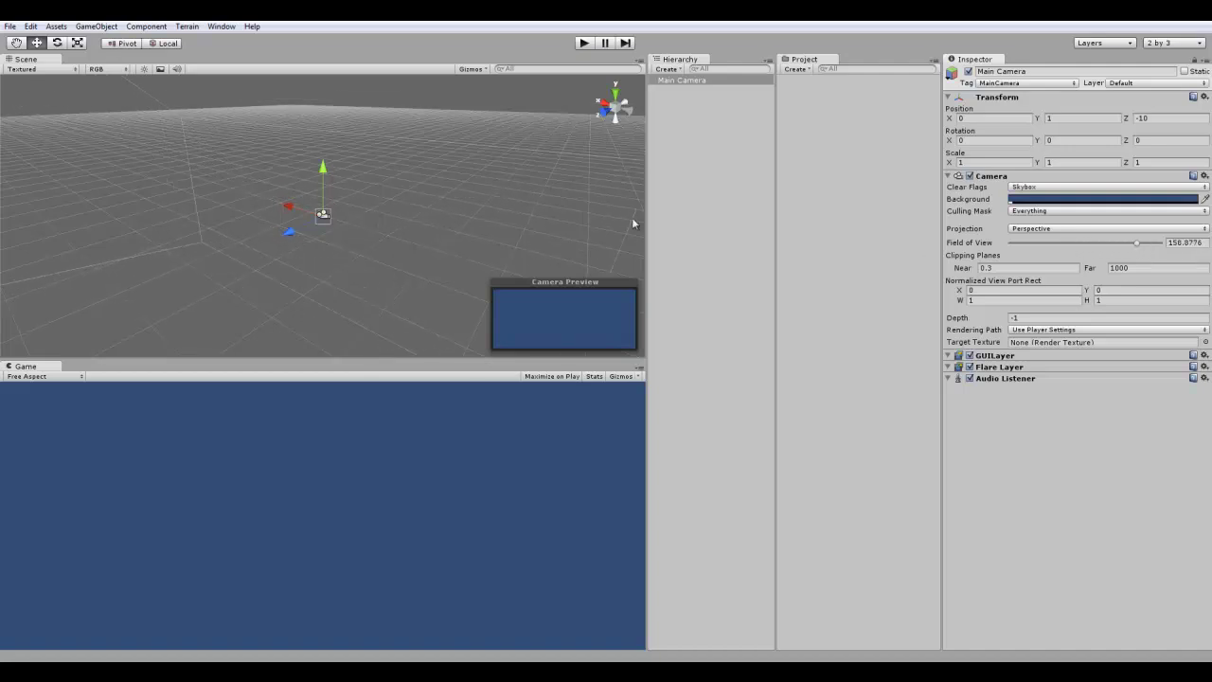
{"action": "key", "text": "ctrl+z"}
- View the camera frustum from the side and raise the Near clipping plane from 0.3 to 1
{"action": "left_click", "coordinate": [1016, 270]}
{"action": "left_click_drag", "start_coordinate": [606, 243], "coordinate": [360, 198], "text": "alt"}
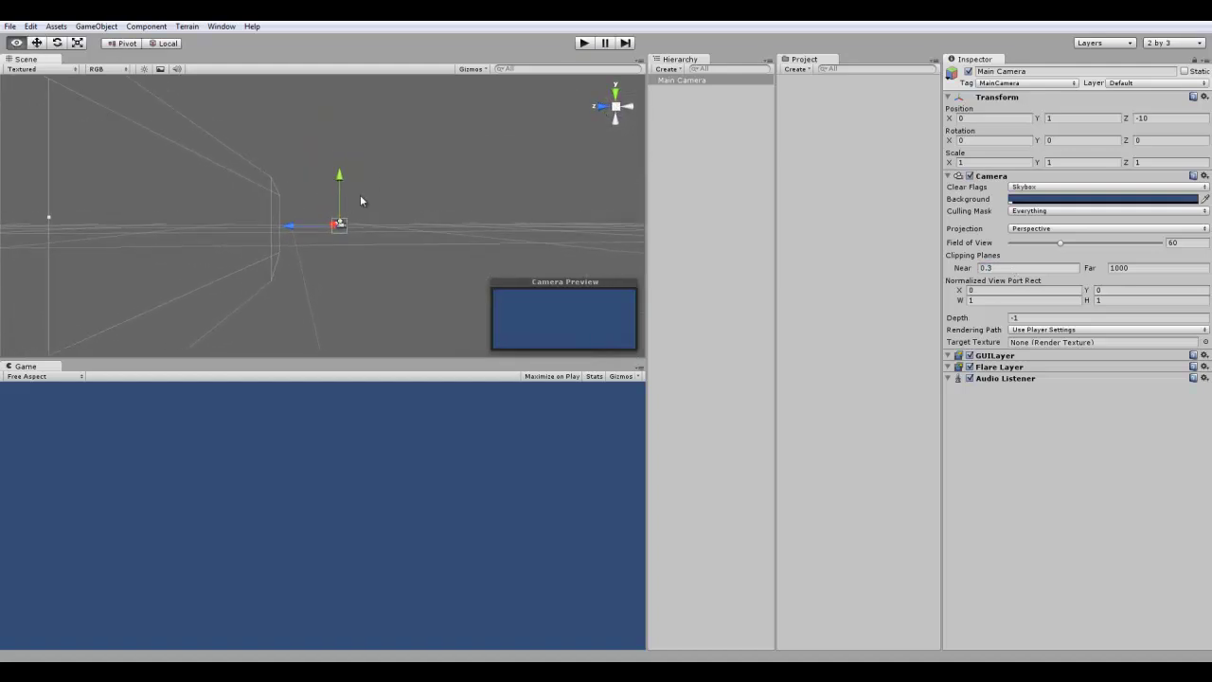
{"action": "left_click", "coordinate": [1047, 272]}
{"action": "key", "text": "BackSpace"}
{"action": "type", "text": "0"}
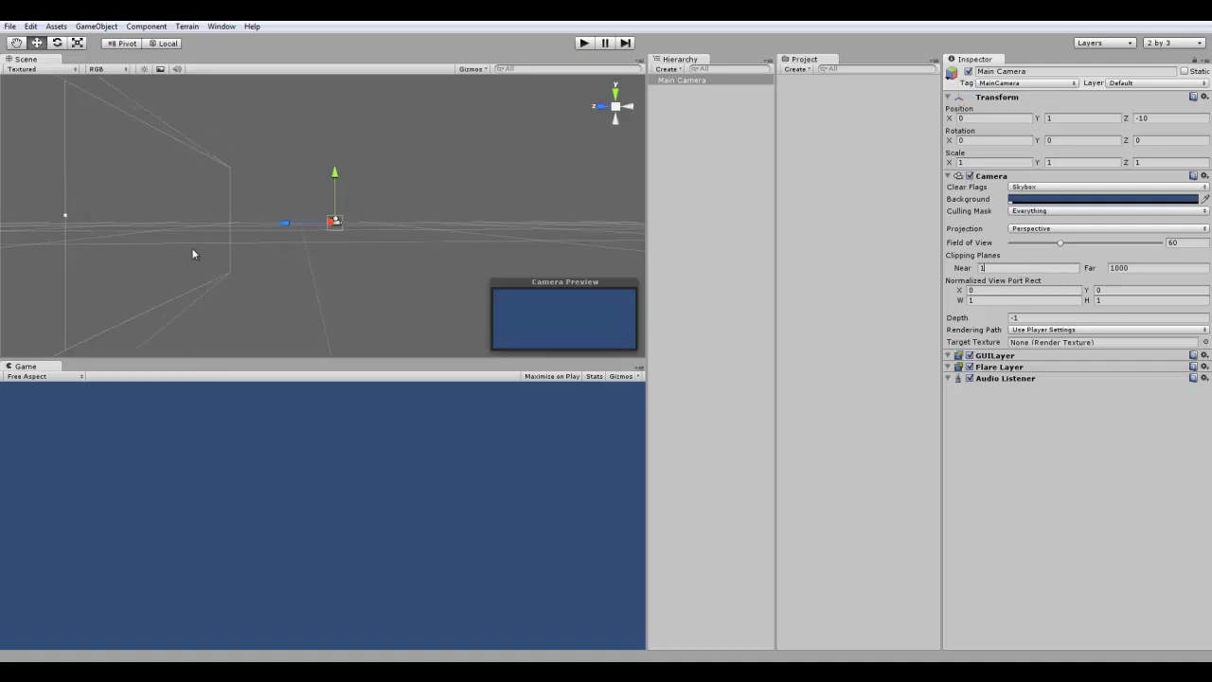
{"action": "left_click_drag", "start_coordinate": [191, 247], "coordinate": [321, 266], "text": "alt"}
{"action": "left_click", "coordinate": [360, 260]}
- Reselect the Main Camera and open the Layout dropdown's preset list showing '2 by 3'
{"action": "left_click", "coordinate": [333, 218]}
{"action": "left_click", "coordinate": [438, 244]}
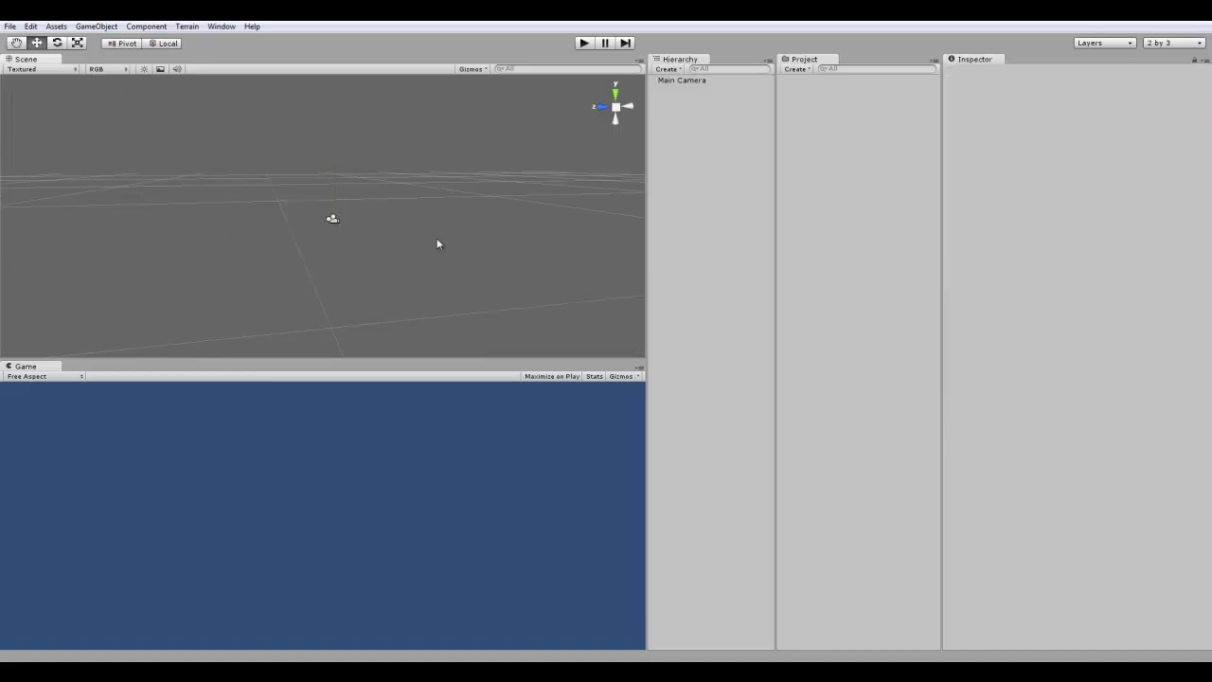
{"action": "left_click", "coordinate": [682, 80]}
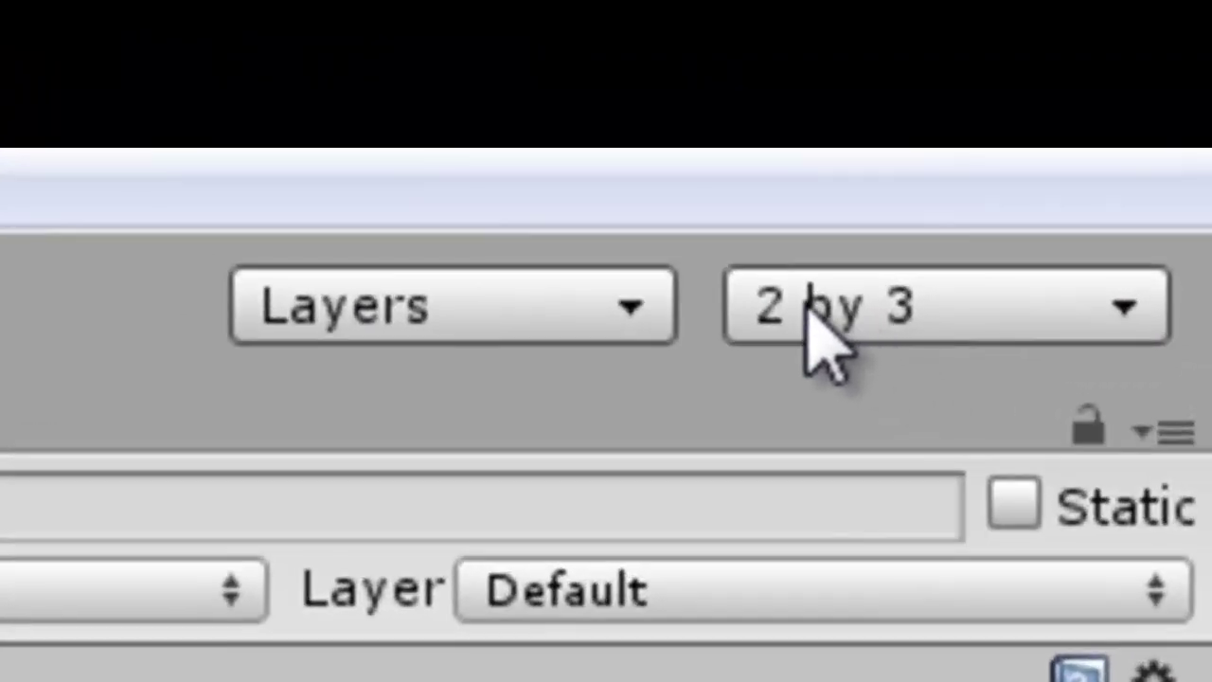
{"action": "left_click", "coordinate": [877, 305]}
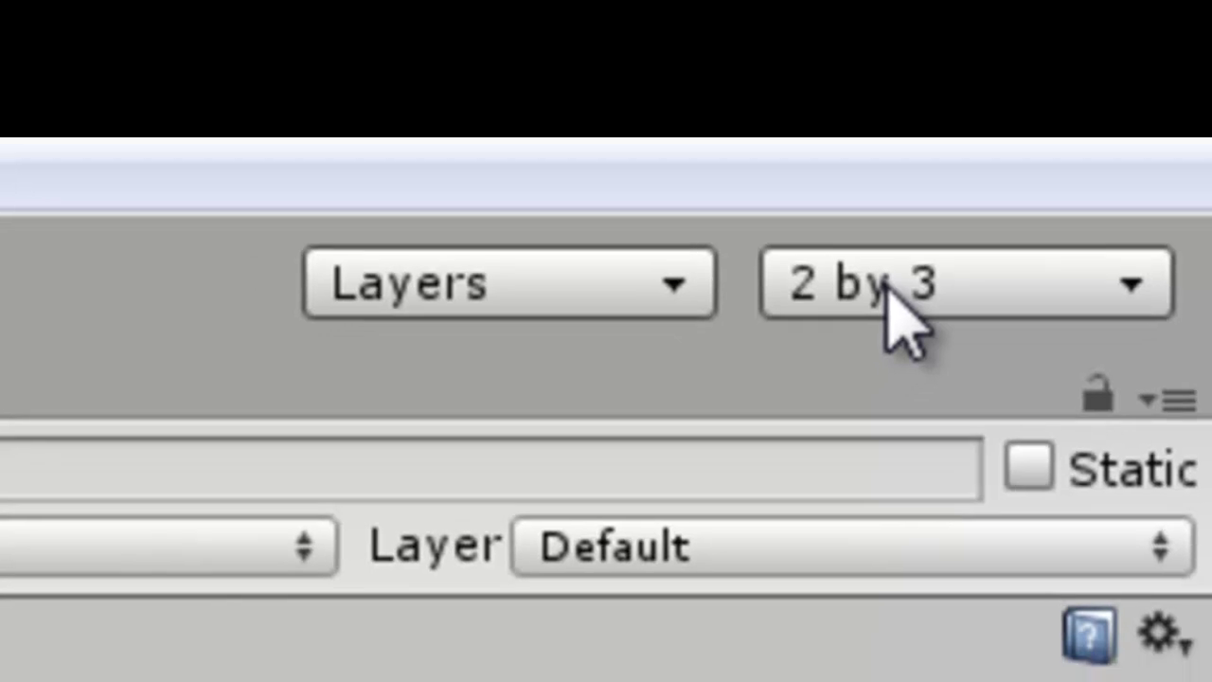
{"action": "left_click", "coordinate": [871, 313]}
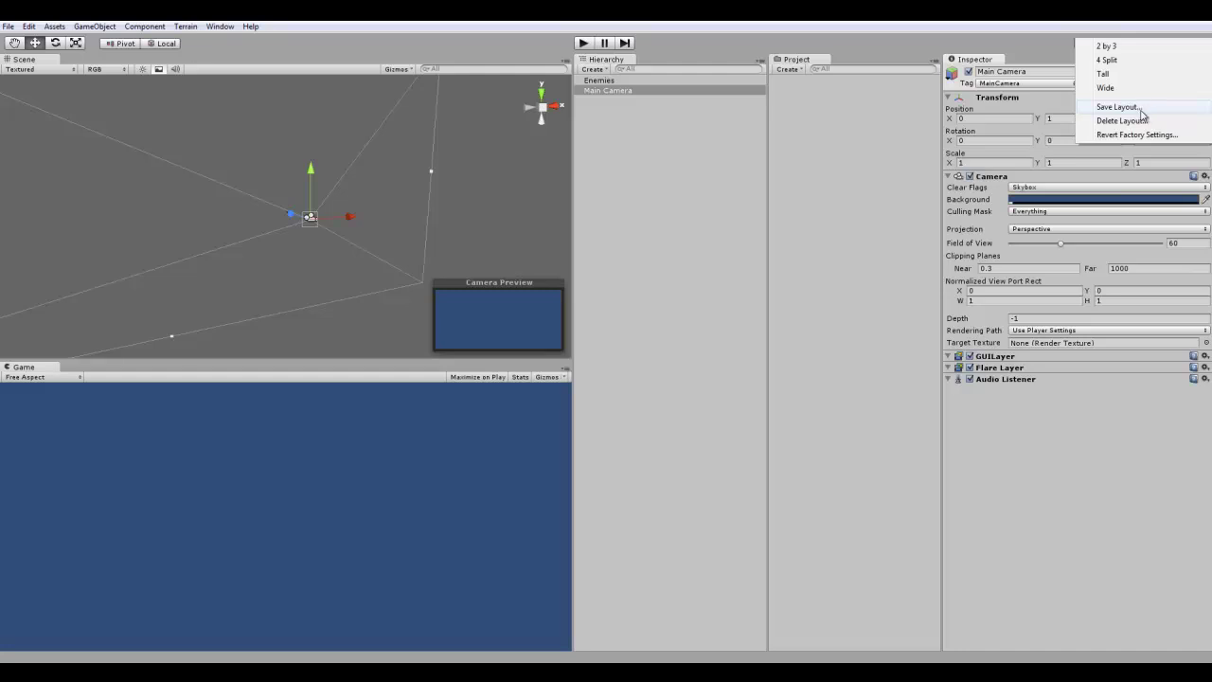
- Dock the Project panel below the Hierarchy and widen the Scene and Game panels
{"action": "left_click", "coordinate": [652, 306]}
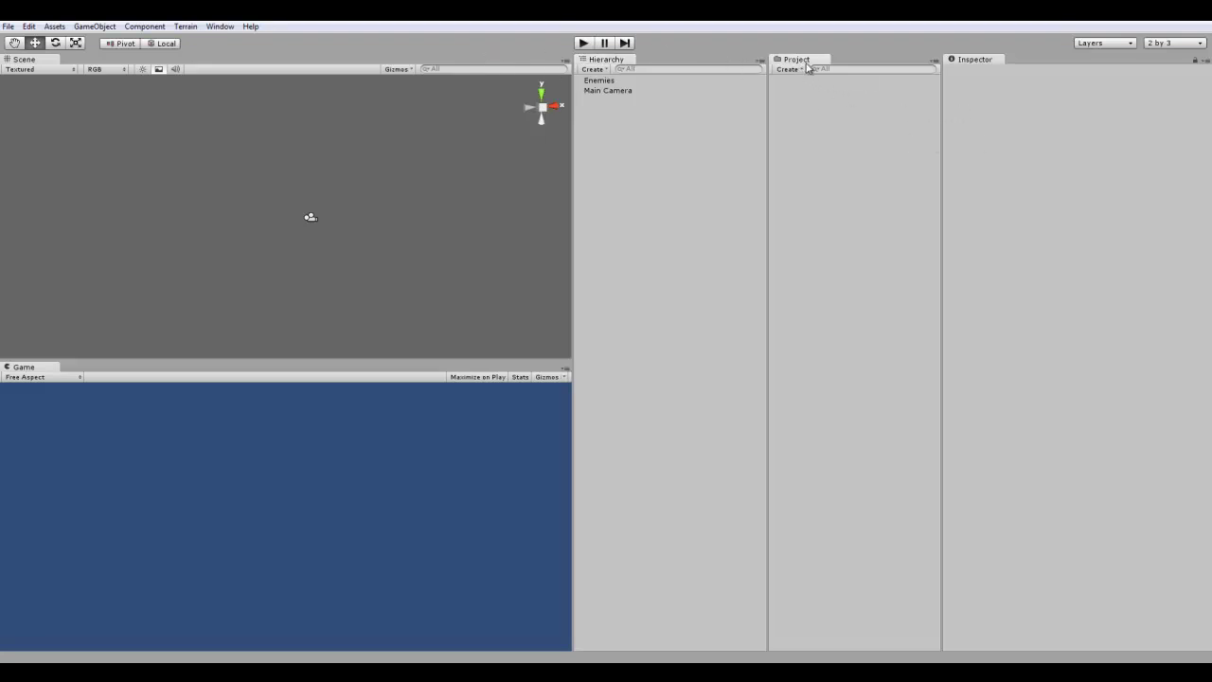
{"action": "left_click_drag", "start_coordinate": [799, 60], "coordinate": [649, 596]}
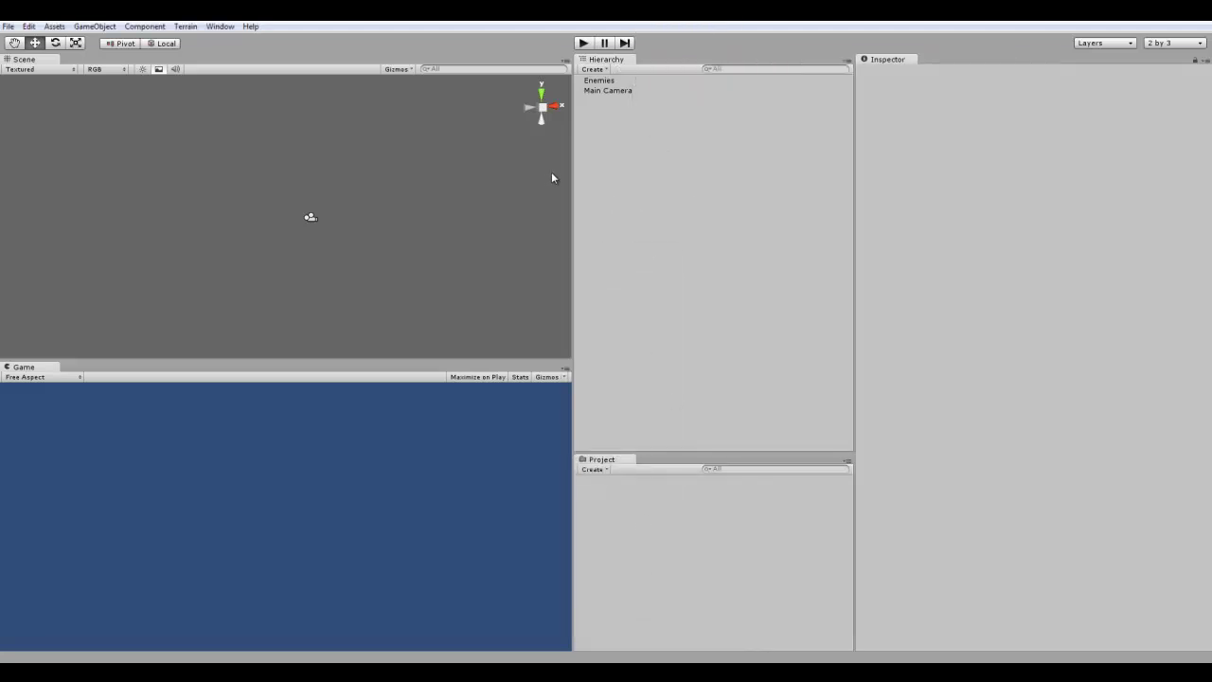
{"action": "left_click_drag", "start_coordinate": [572, 190], "coordinate": [944, 252]}
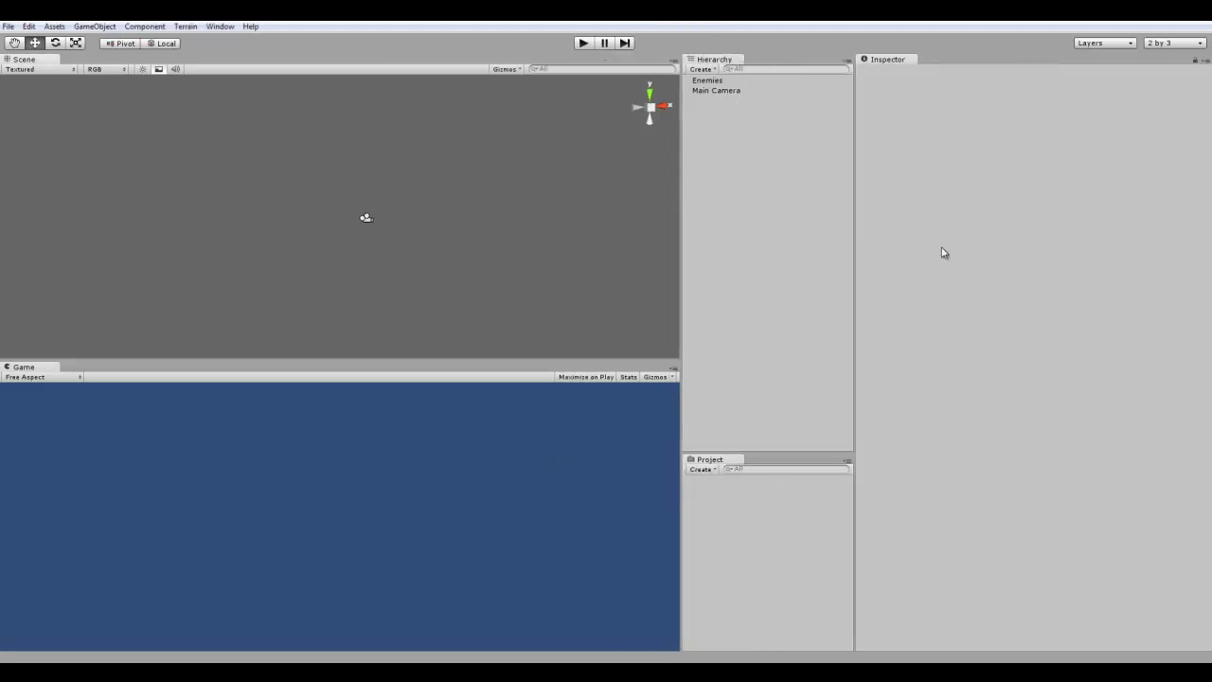
- Restore the 2 by 3 layout and close Save Layout without saving a custom layout
{"action": "left_click", "coordinate": [1180, 43]}
{"action": "left_click", "coordinate": [1167, 46]}
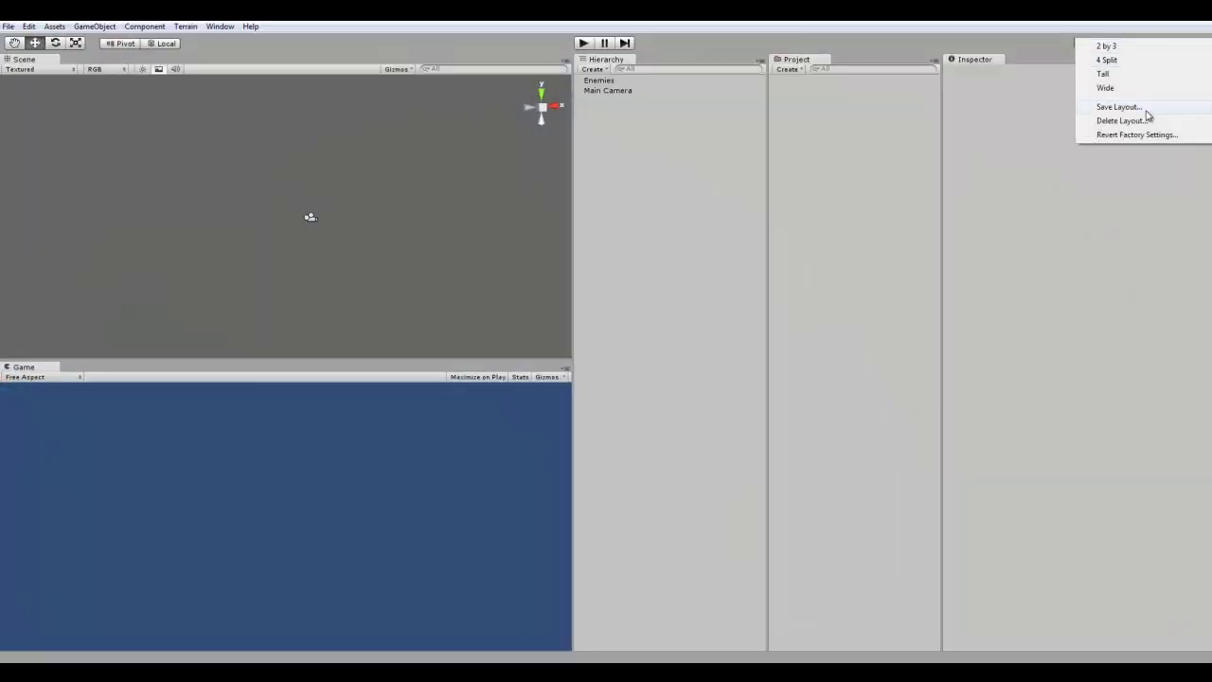
{"action": "left_click", "coordinate": [1147, 108]}
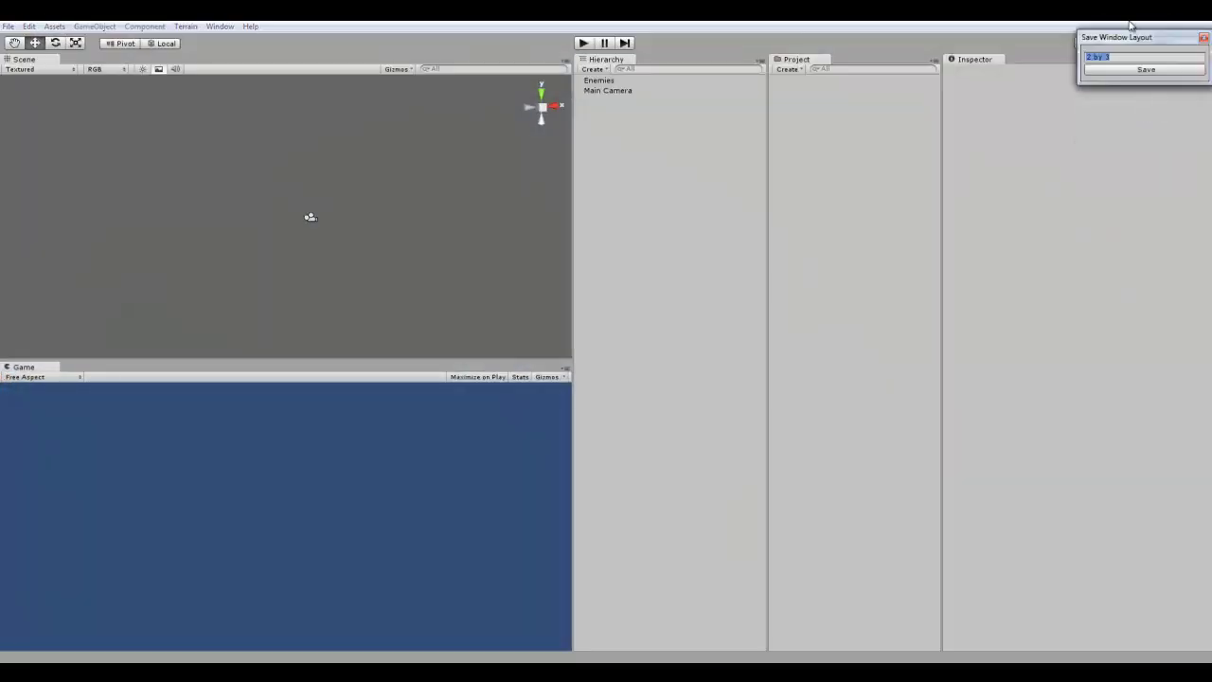
{"action": "left_click", "coordinate": [1204, 39]}
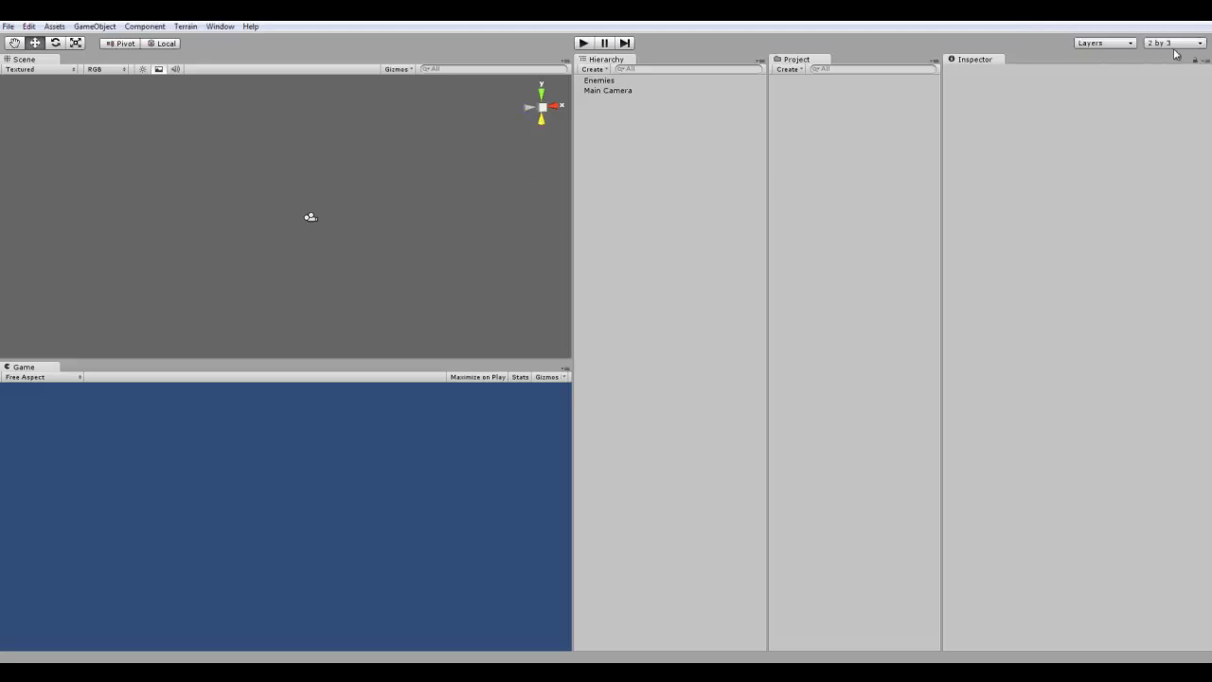
{"action": "left_click", "coordinate": [1174, 44]}
{"action": "left_click", "coordinate": [1107, 60]}
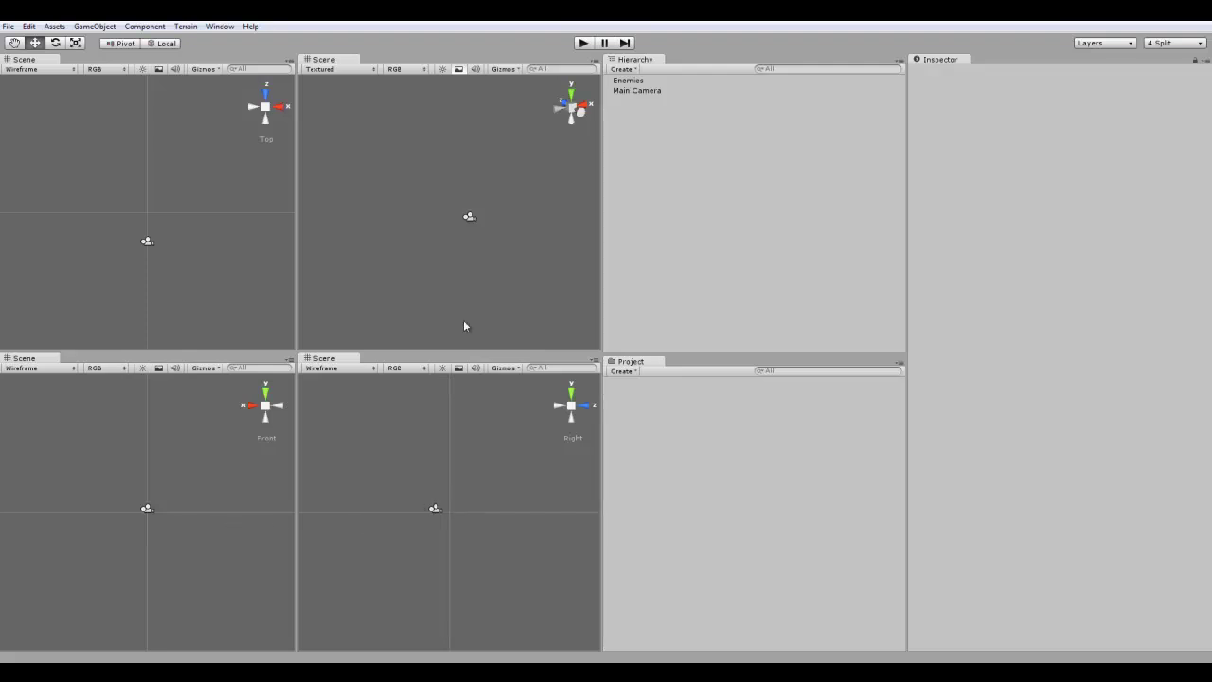
{"action": "left_click", "coordinate": [470, 218]}
{"action": "left_click_drag", "start_coordinate": [470, 222], "coordinate": [423, 161], "text": "alt"}
{"action": "left_click", "coordinate": [422, 161]}
{"action": "left_click", "coordinate": [1174, 42]}
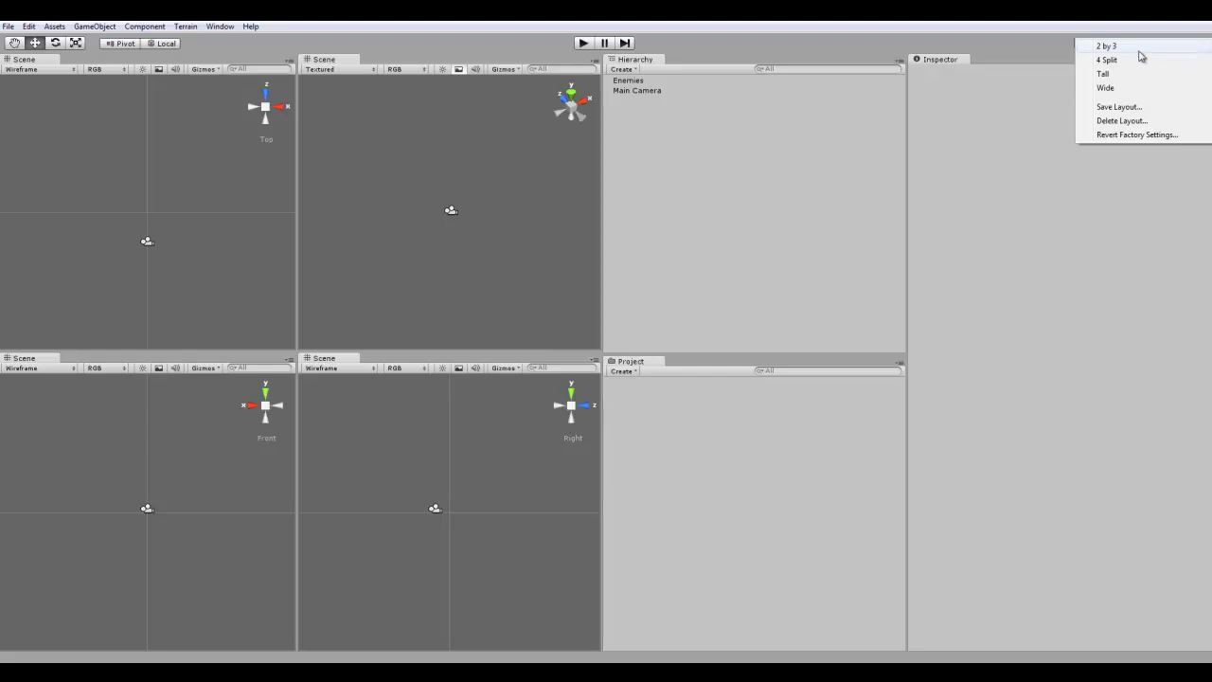
{"action": "left_click", "coordinate": [1142, 89]}
{"action": "left_click", "coordinate": [1175, 43]}
{"action": "left_click", "coordinate": [1164, 63]}
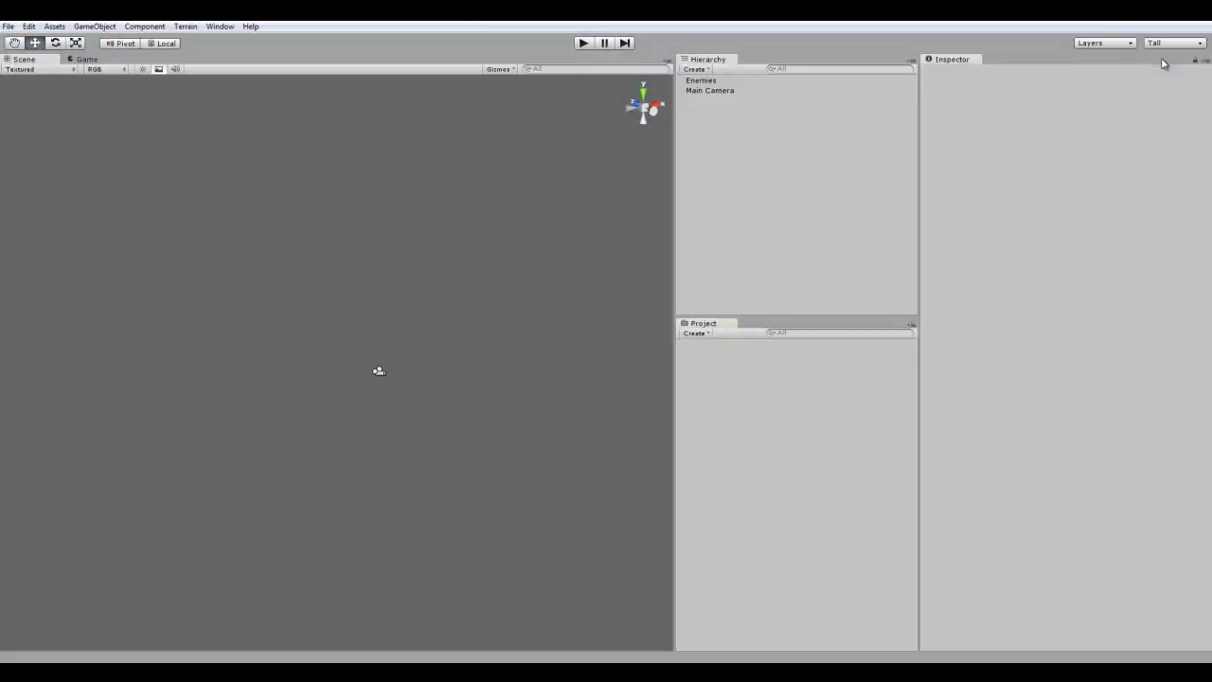
{"action": "left_click", "coordinate": [1174, 43]}
{"action": "left_click", "coordinate": [1147, 89]}
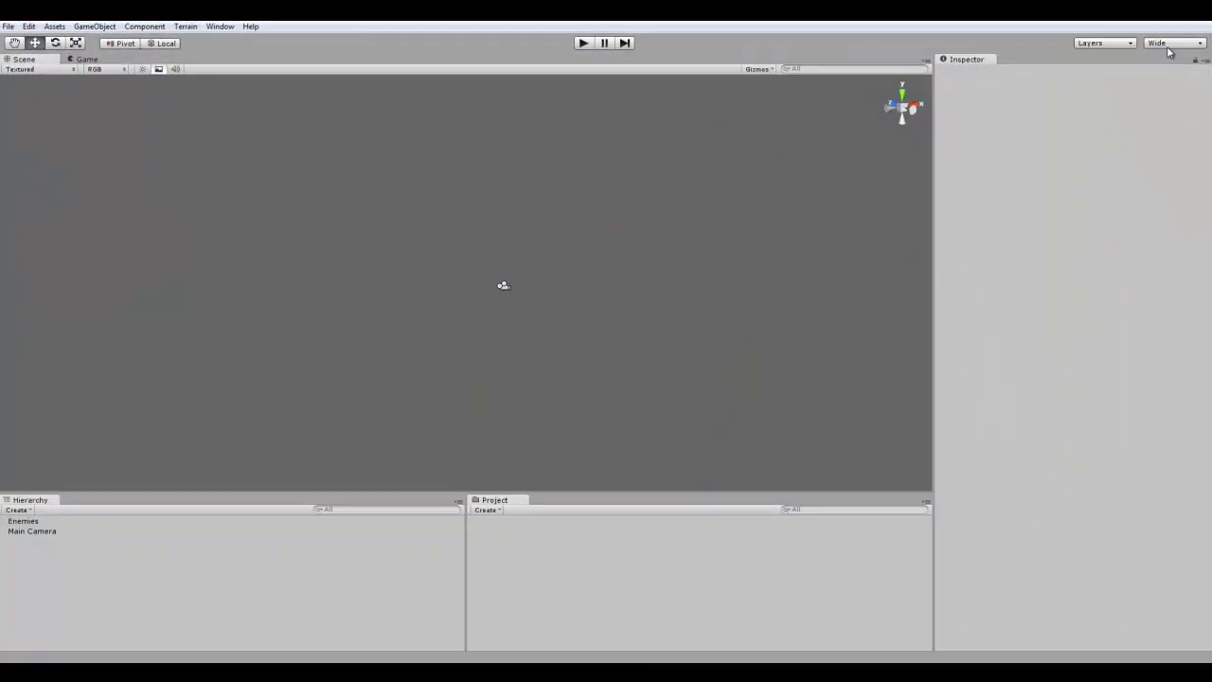
{"action": "left_click", "coordinate": [1170, 45]}
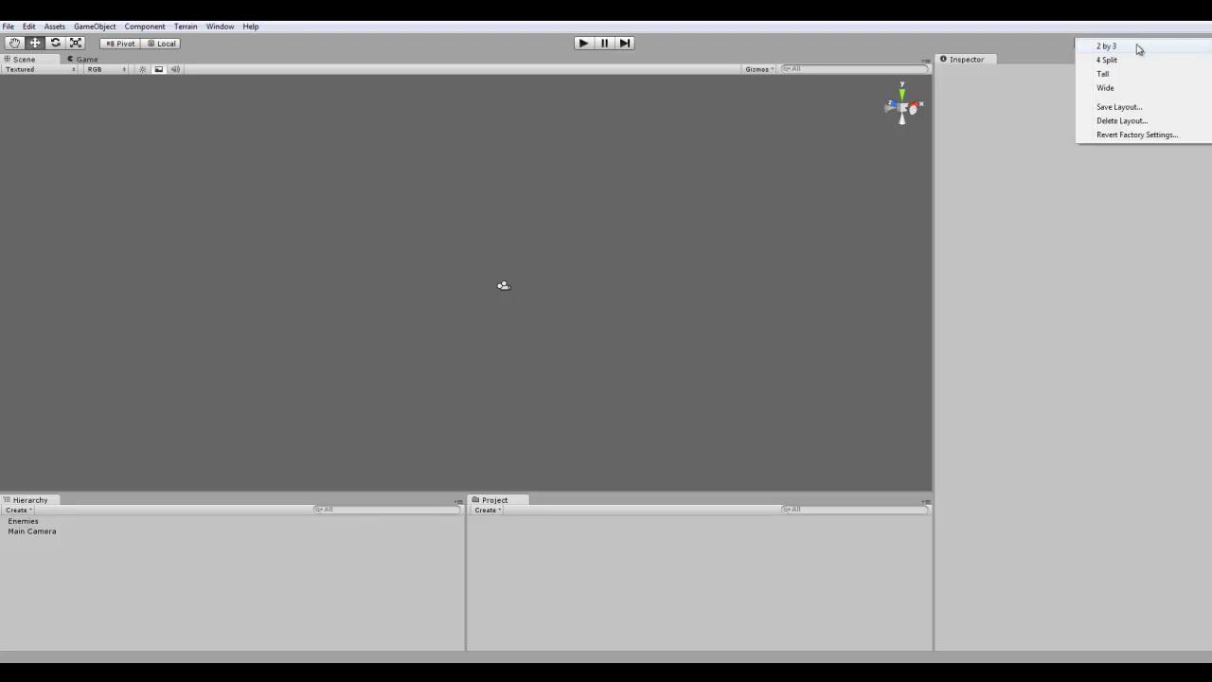
{"action": "left_click", "coordinate": [1139, 48]}
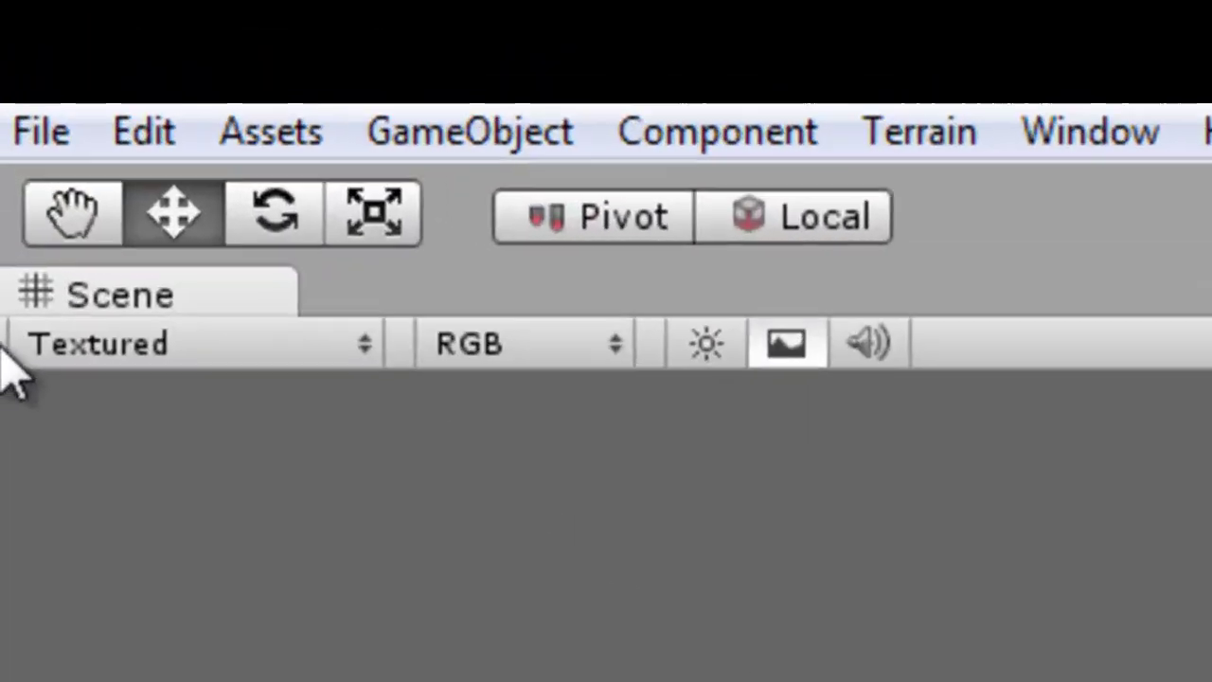
- Pan the Scene view with the Hand tool to shift the camera, then return to the Move tool
{"action": "left_click", "coordinate": [19, 41]}
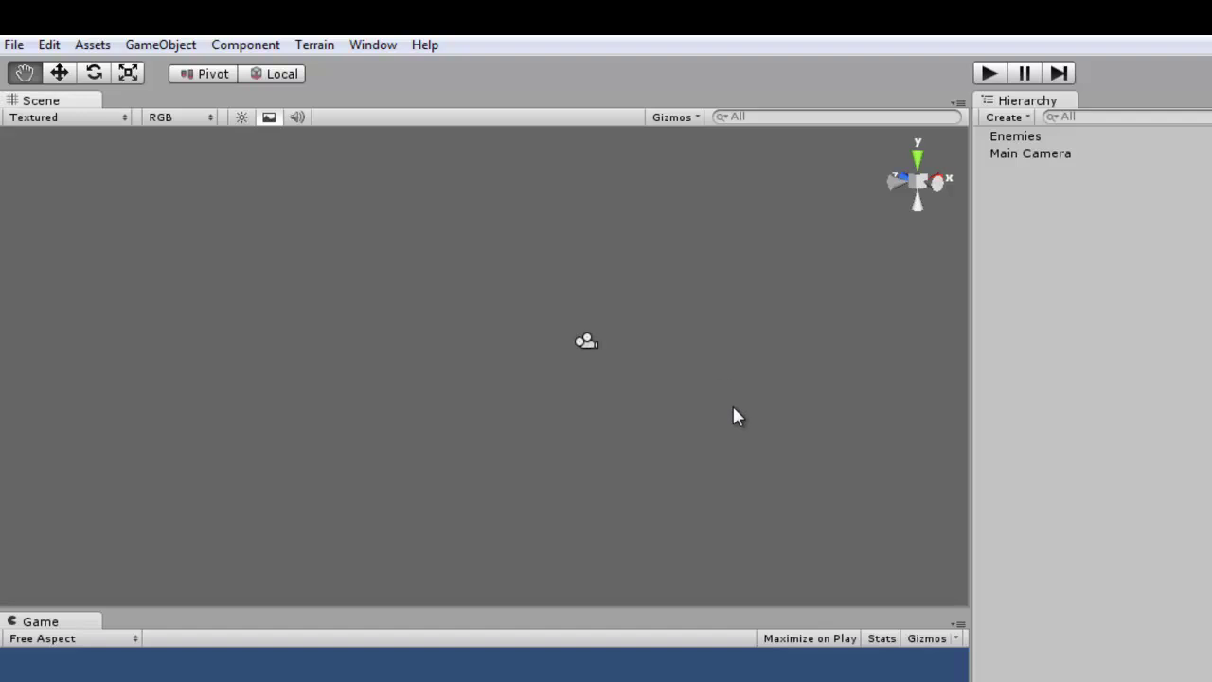
{"action": "left_click_drag", "start_coordinate": [737, 417], "coordinate": [671, 346]}
{"action": "left_click", "coordinate": [59, 73]}
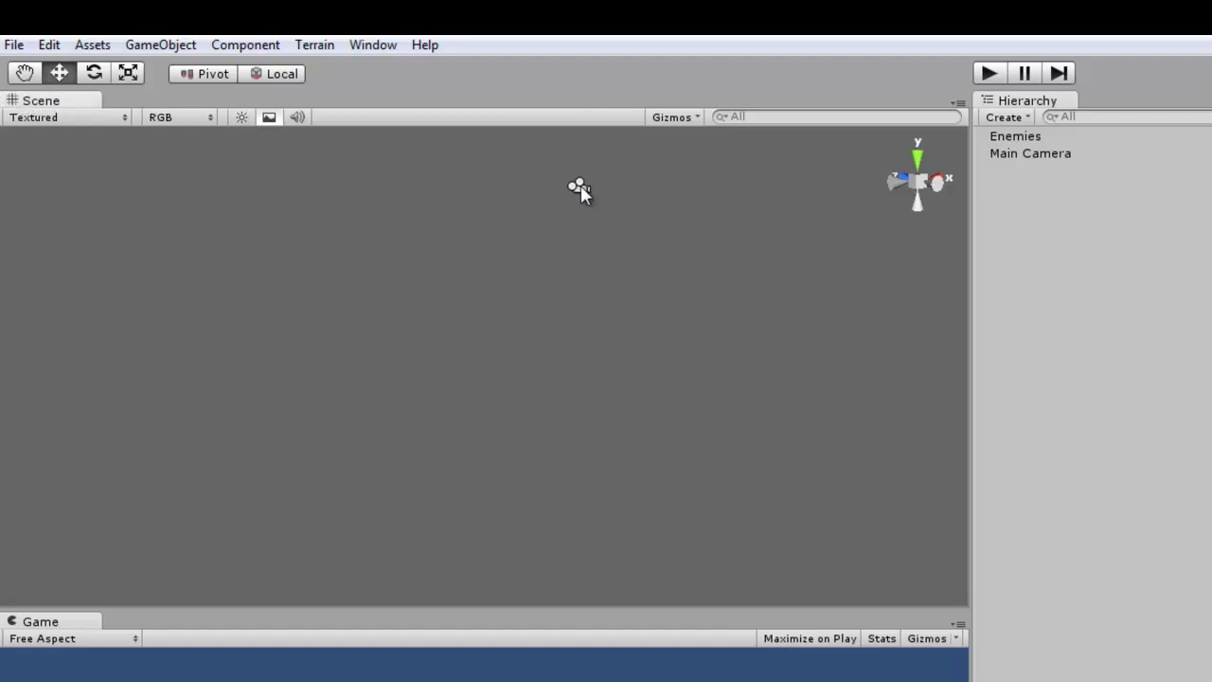
- Frame the Main Camera and drag it up and back down along its Y axis
{"action": "left_click", "coordinate": [579, 186]}
{"action": "key", "text": "f"}
{"action": "left_click_drag", "start_coordinate": [435, 352], "coordinate": [417, 312], "text": "alt"}
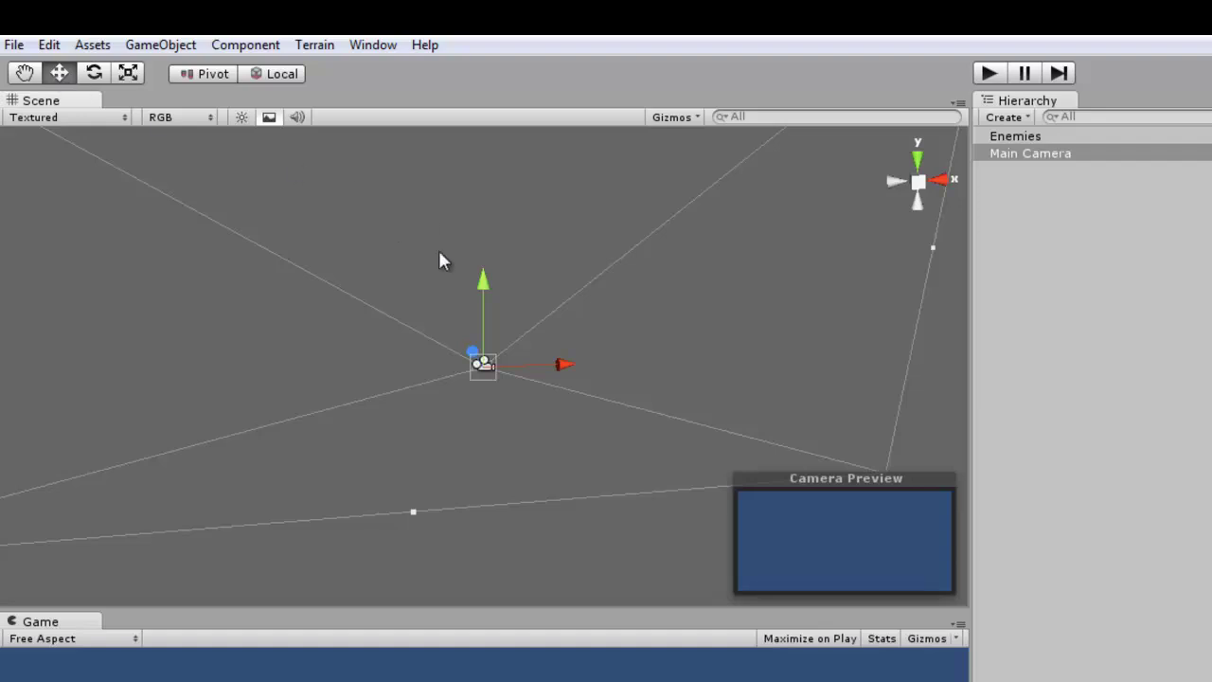
{"action": "left_click_drag", "start_coordinate": [483, 281], "coordinate": [423, 290]}
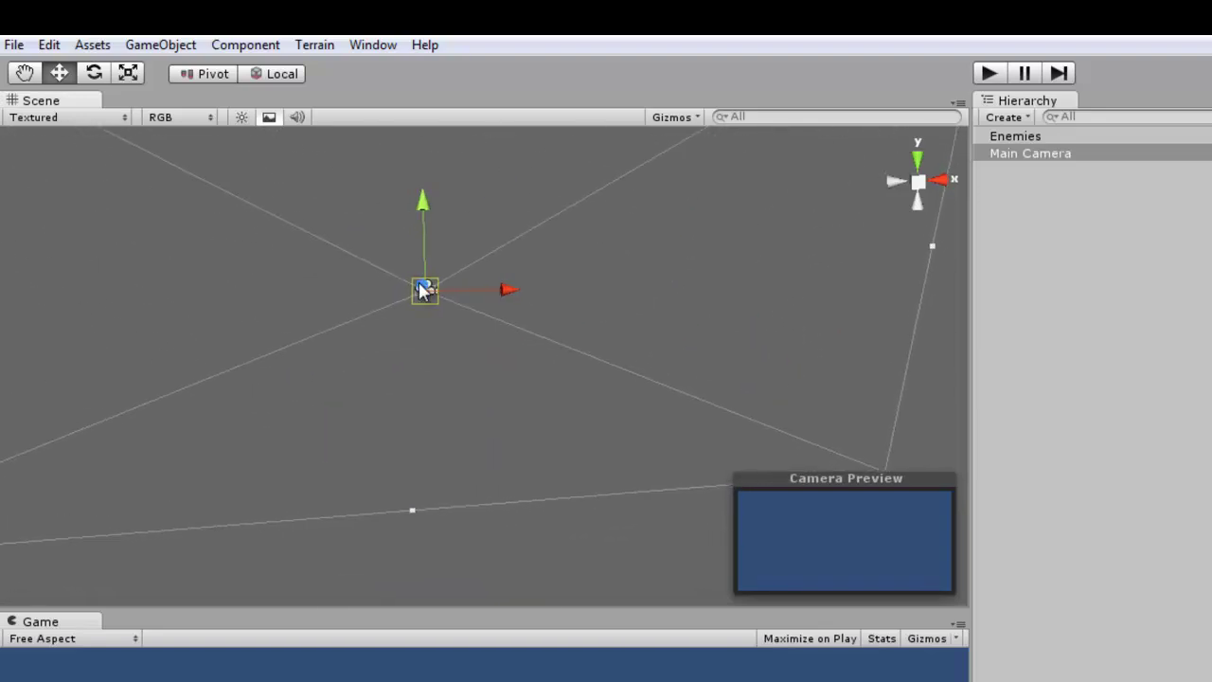
- Alt-orbit the Scene view around the Main Camera, ending at a front-on angle
{"action": "left_click", "coordinate": [660, 388]}
{"action": "left_click_drag", "start_coordinate": [673, 351], "coordinate": [511, 351], "text": "alt"}
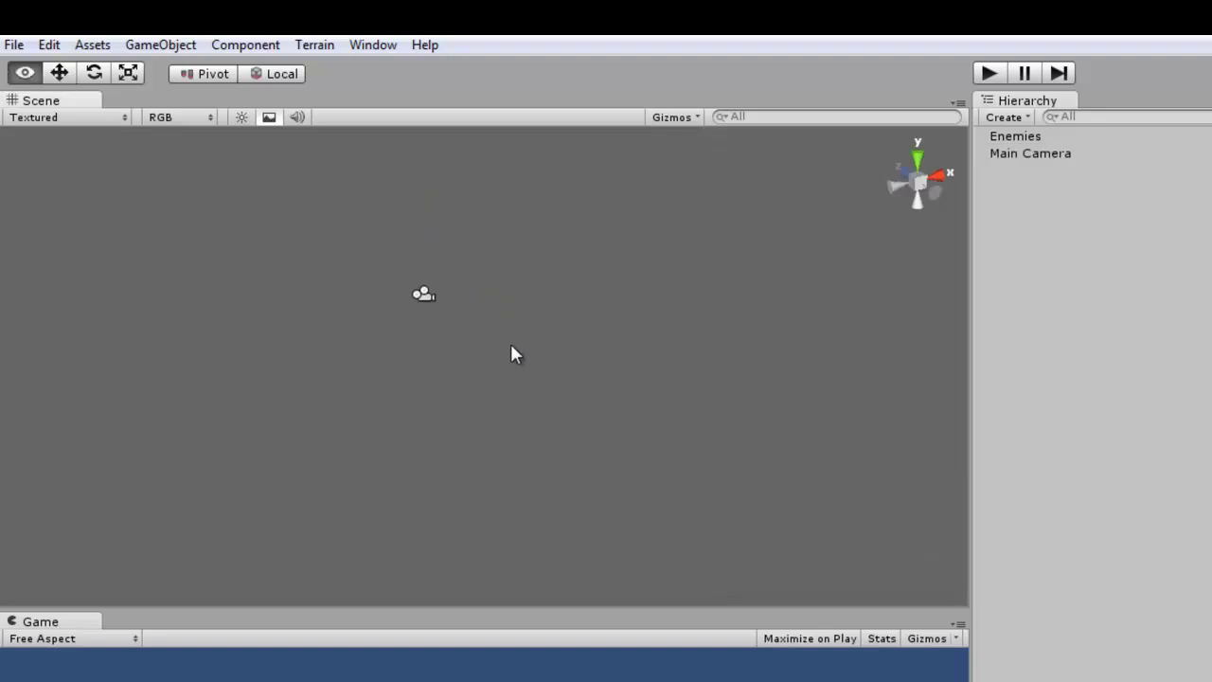
{"action": "left_click", "coordinate": [422, 301]}
{"action": "left_click_drag", "start_coordinate": [422, 301], "coordinate": [343, 289], "text": "alt"}
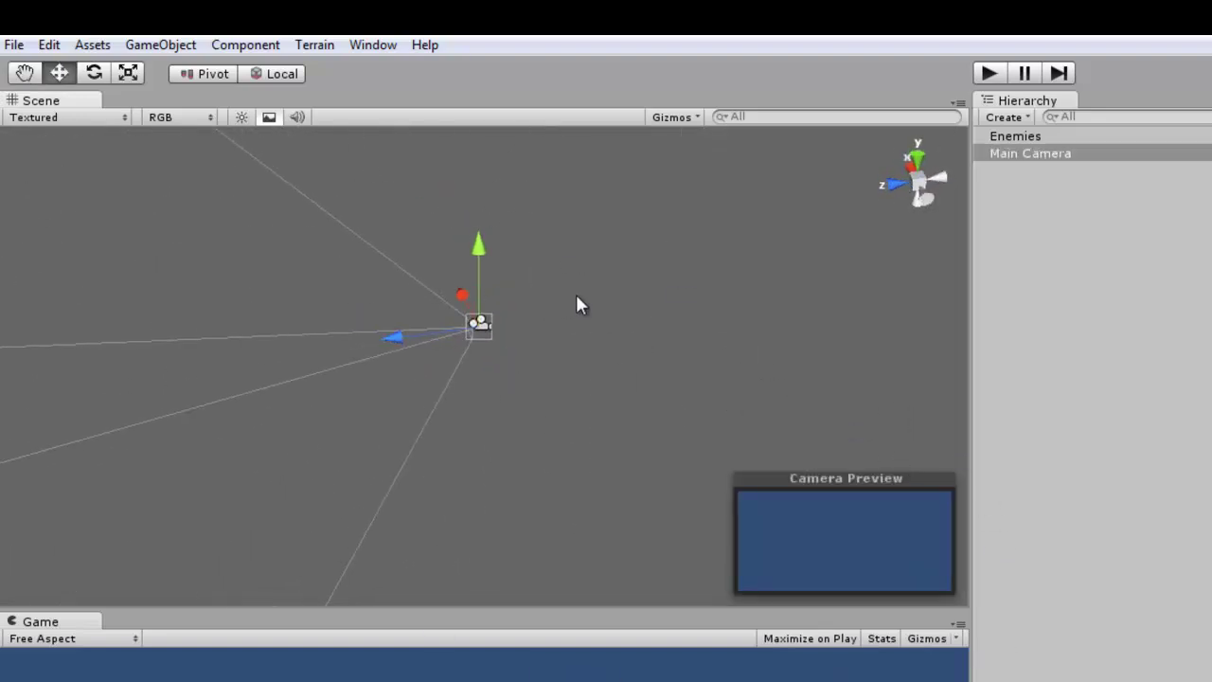
{"action": "key", "text": "alt"}
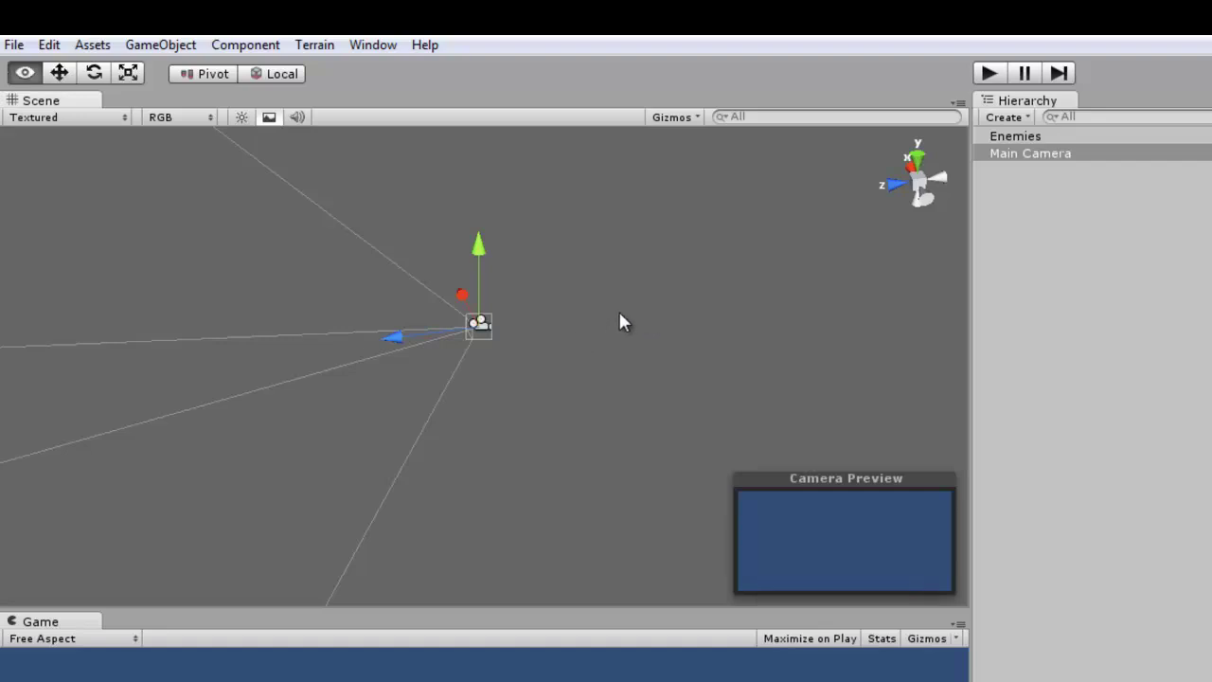
{"action": "left_click_drag", "start_coordinate": [619, 319], "coordinate": [613, 350], "text": "alt"}
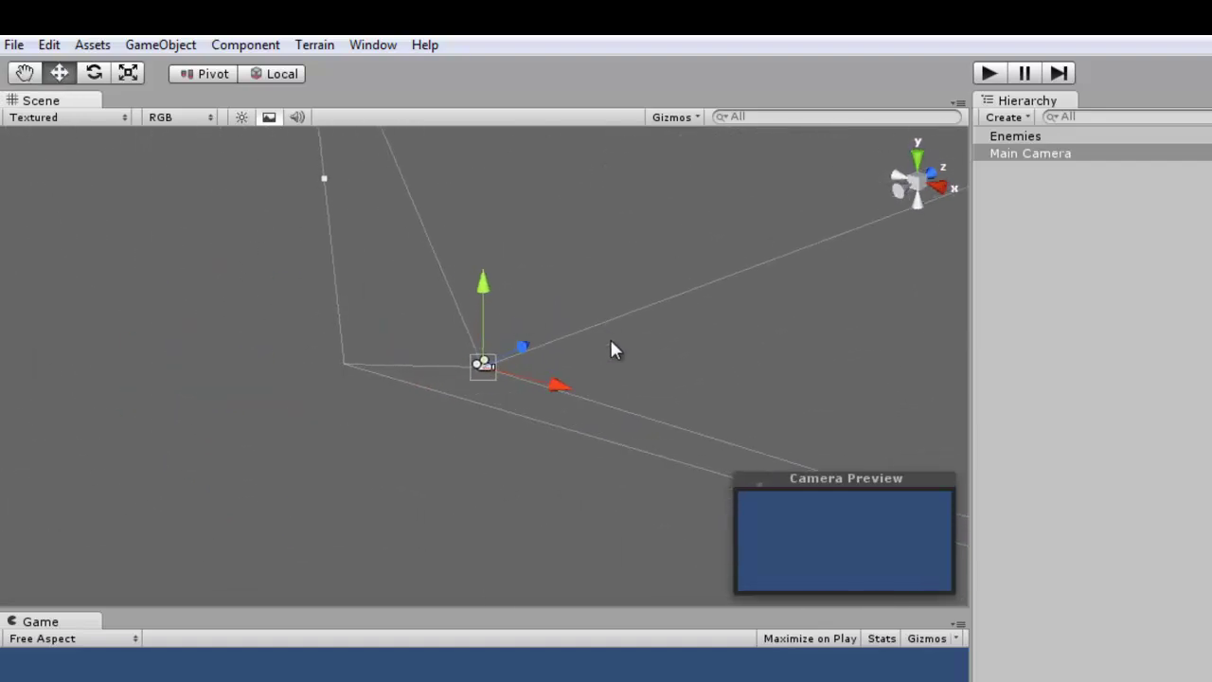
{"action": "left_click_drag", "start_coordinate": [530, 320], "coordinate": [666, 175], "text": "alt"}
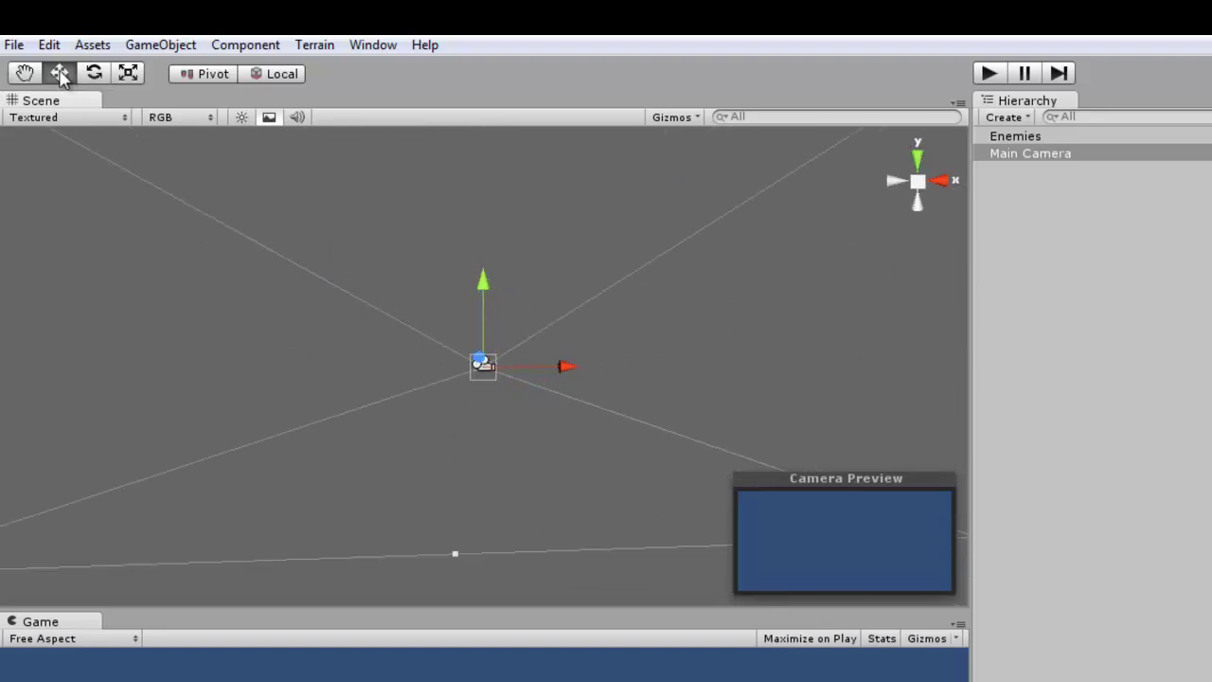
- Rotate the Main Camera with the Rotate tool, then drag the Scale tool's centre handle to resize it uniformly and back
{"action": "left_click", "coordinate": [95, 77]}
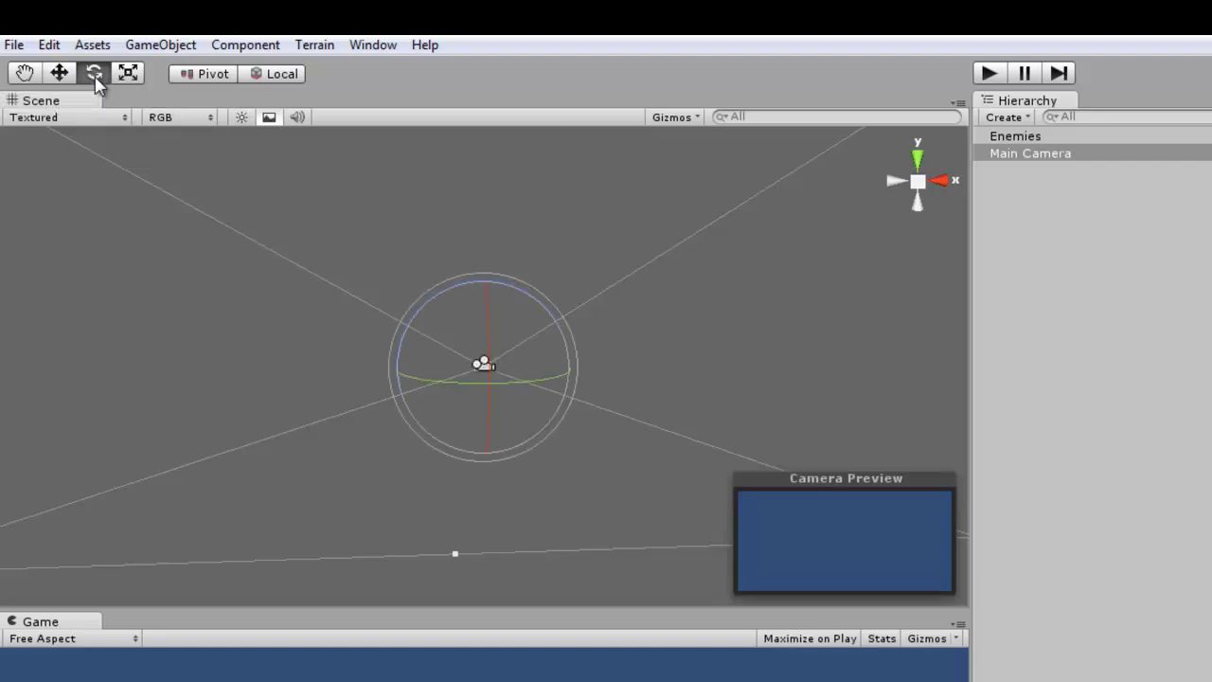
{"action": "left_click_drag", "start_coordinate": [509, 299], "coordinate": [468, 275]}
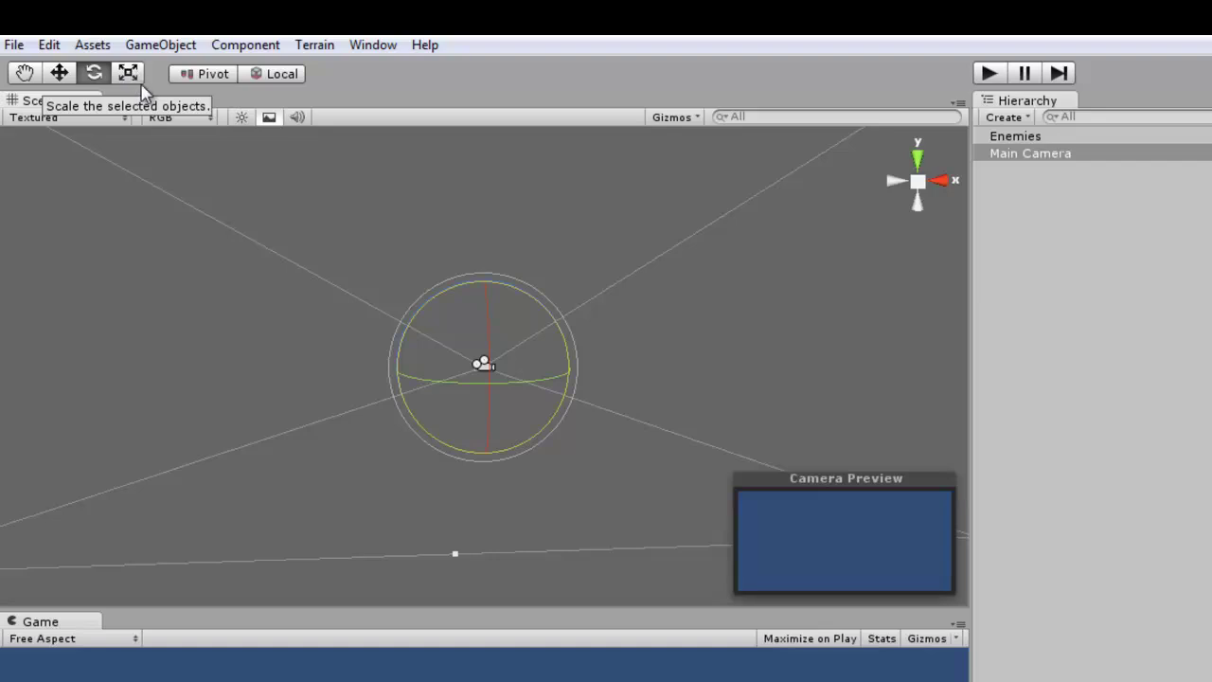
{"action": "left_click", "coordinate": [130, 73]}
{"action": "left_click_drag", "start_coordinate": [497, 371], "coordinate": [500, 347]}
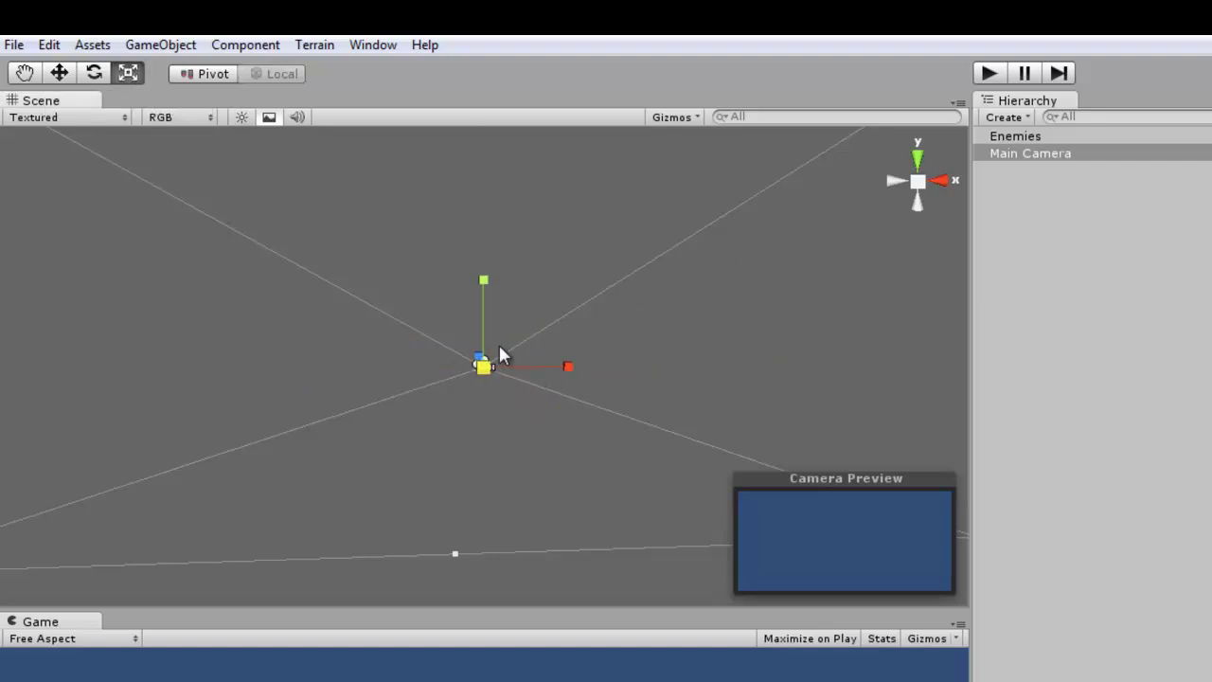
- Add a cube from GameObject > Create Other, stretch its scale handle, then delete it
{"action": "left_click", "coordinate": [160, 44]}
{"action": "mouse_move", "coordinate": [224, 95]}
{"action": "left_click", "coordinate": [530, 304]}
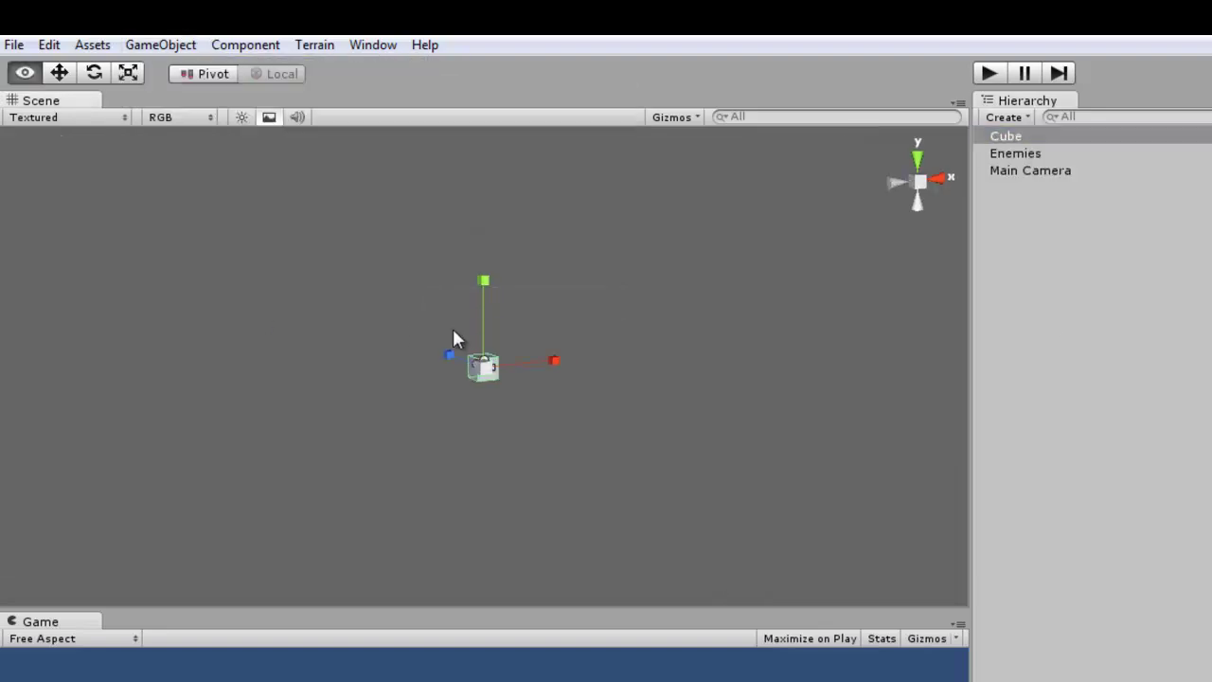
{"action": "left_click_drag", "start_coordinate": [501, 347], "coordinate": [669, 368]}
{"action": "key", "text": "Delete"}
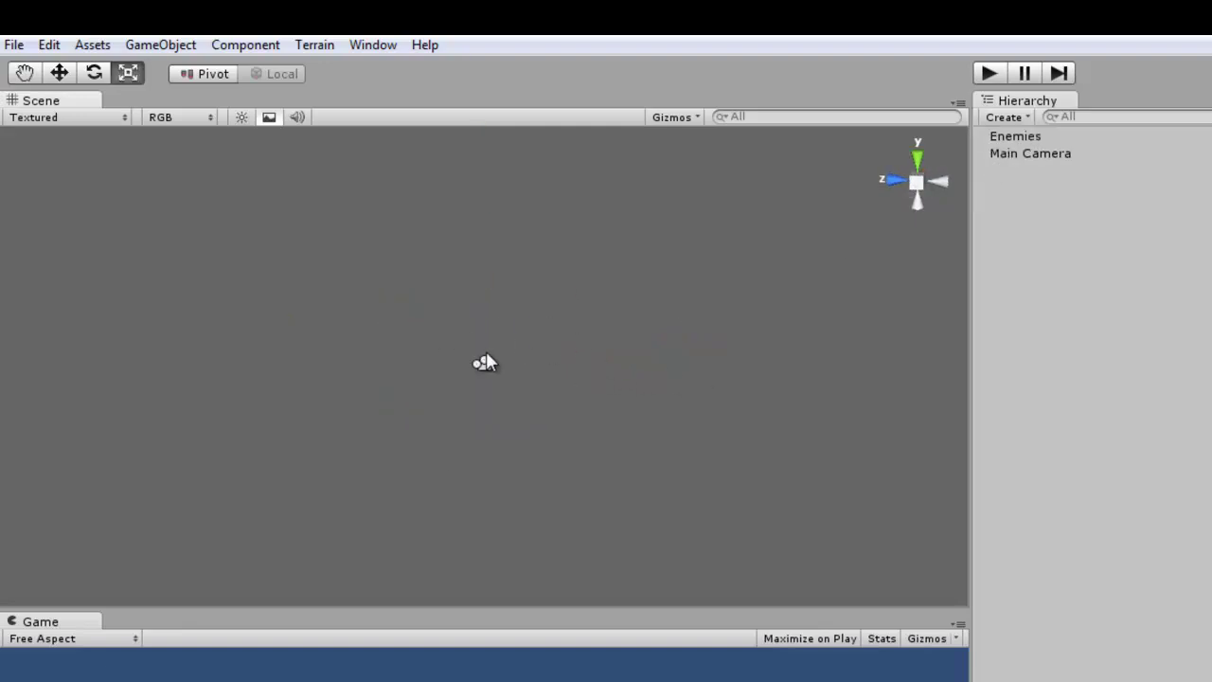
- Select the Main Camera and orbit the Scene view to look down on it, then pan slightly with the Hand tool
{"action": "left_click", "coordinate": [484, 364]}
{"action": "left_click_drag", "start_coordinate": [484, 363], "coordinate": [455, 190], "text": "alt"}
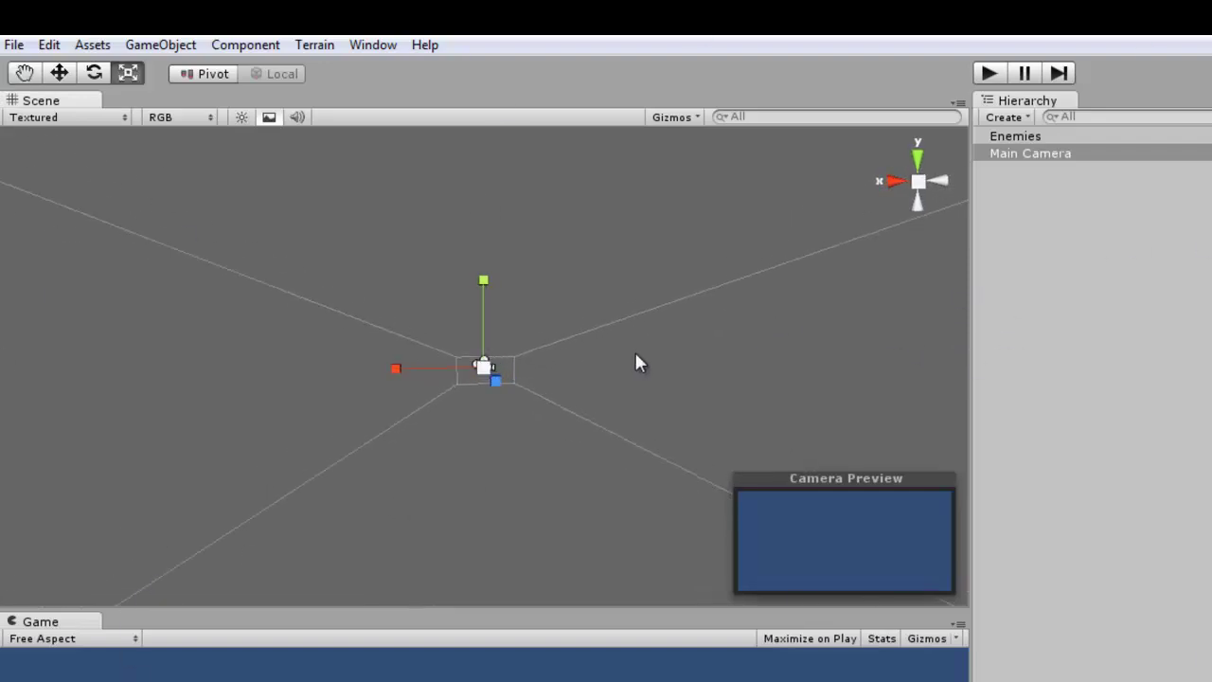
{"action": "left_click_drag", "start_coordinate": [634, 353], "coordinate": [662, 407], "text": "alt"}
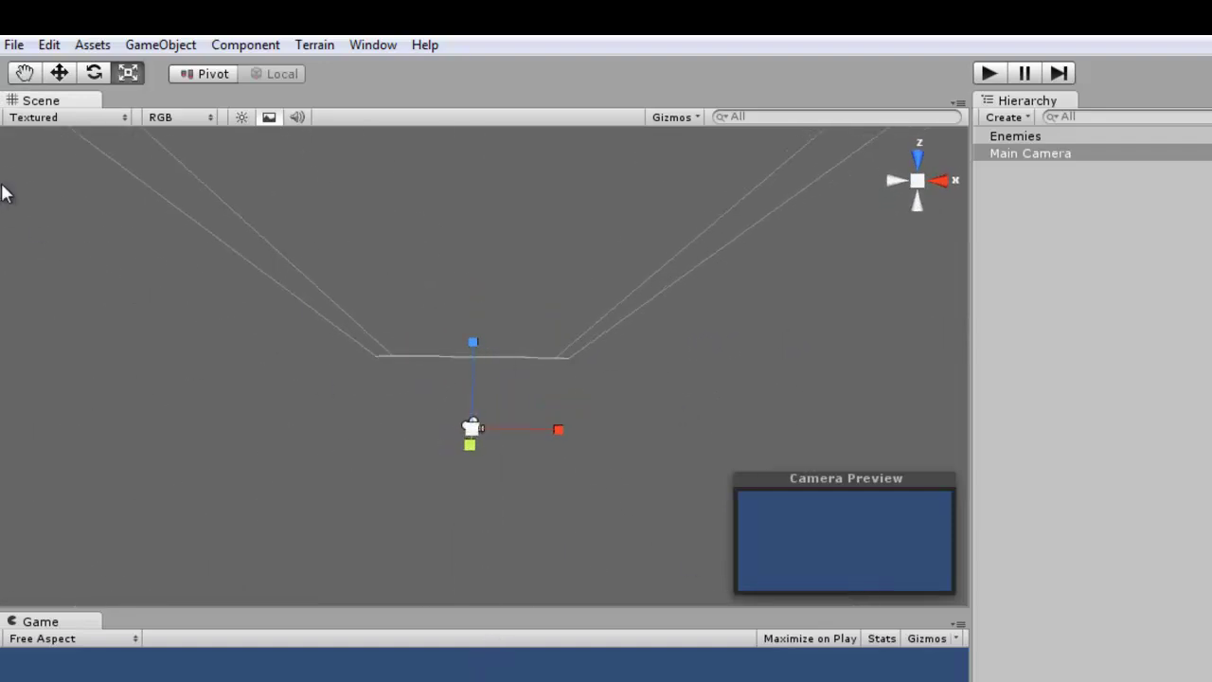
{"action": "left_click", "coordinate": [25, 73]}
{"action": "mouse_move", "coordinate": [597, 352]}
{"action": "left_mouse_down"}
{"action": "mouse_move", "coordinate": [632, 339]}
{"action": "mouse_move", "coordinate": [595, 361]}
{"action": "left_mouse_up"}
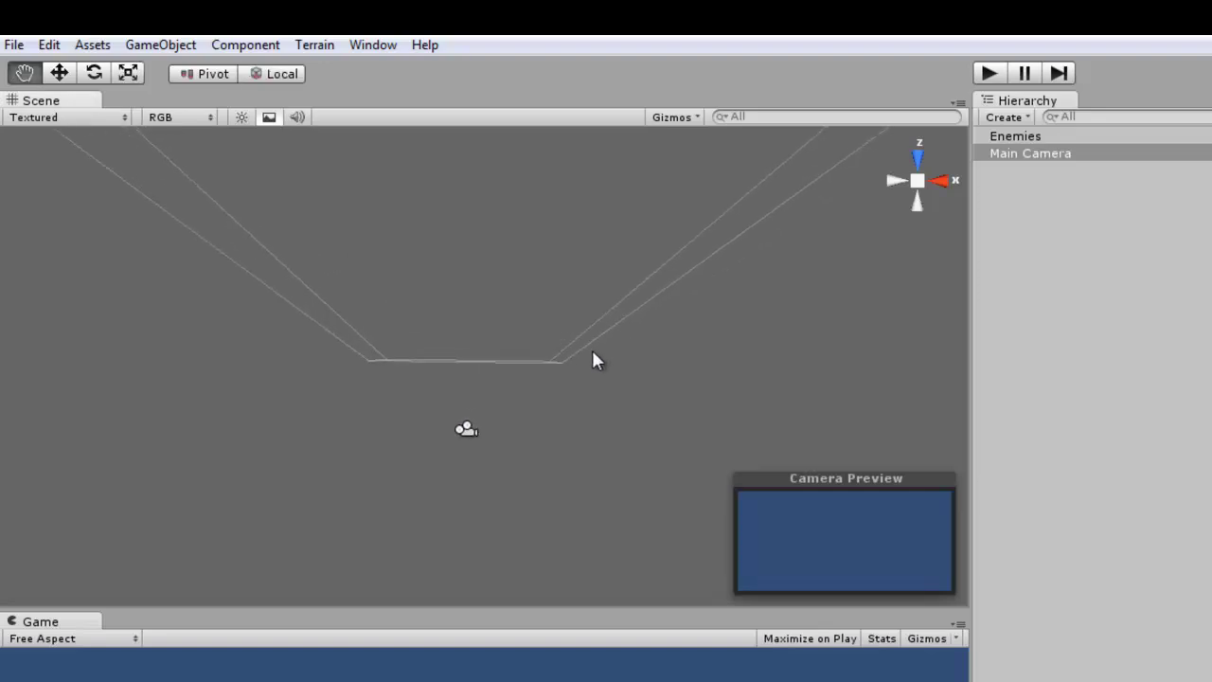